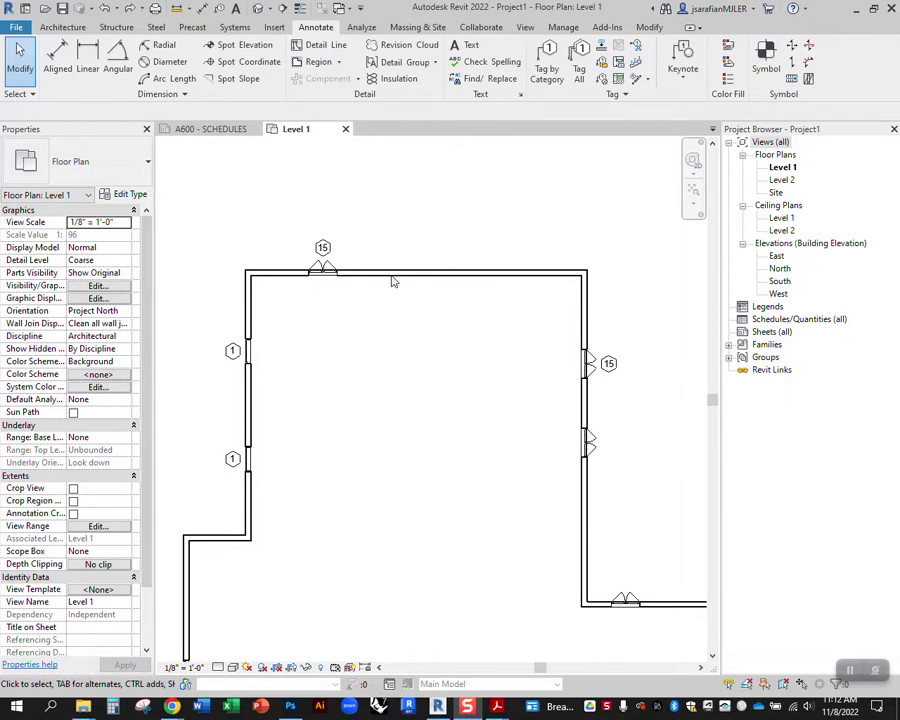
Step: Zoom around the Level 1 plan and inspect the casement window in the top wall
scroll(238, 378, "up", 3)
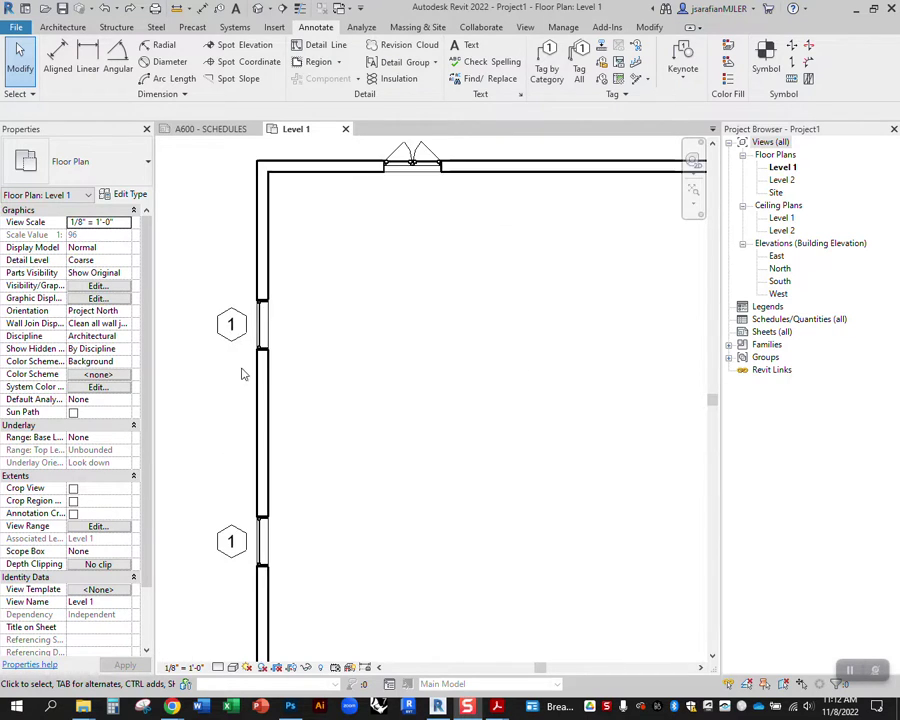
scroll(242, 374, "down", 2)
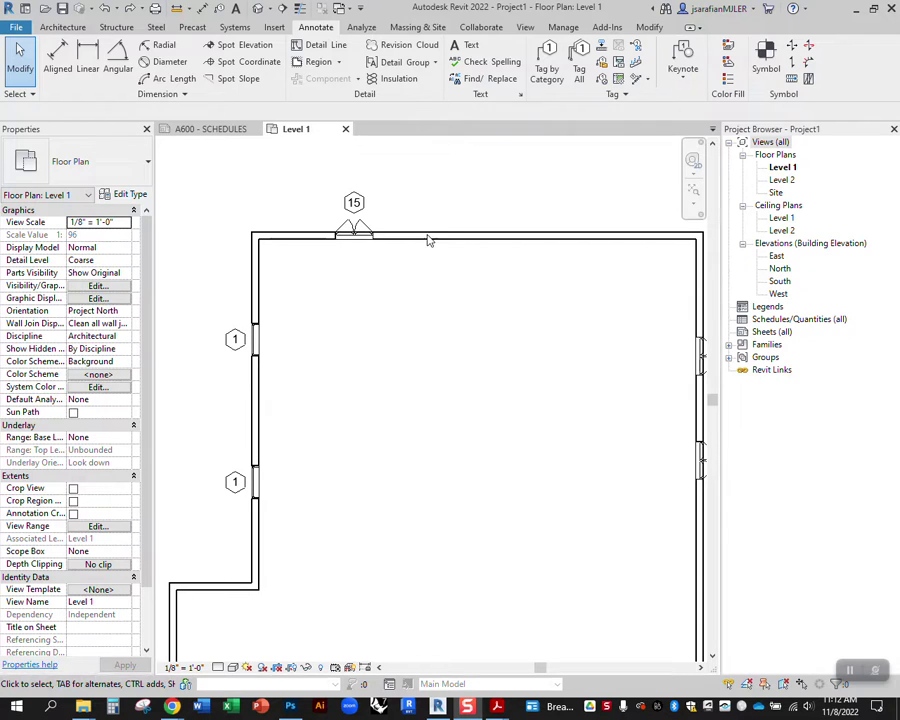
scroll(233, 452, "up", 2)
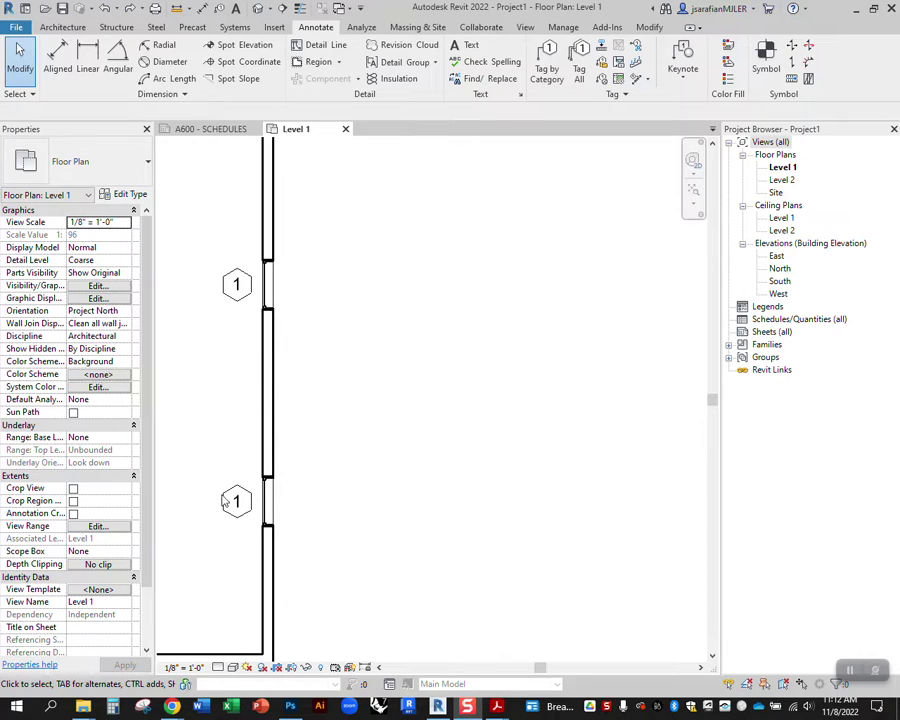
scroll(215, 490, "down", 3)
scroll(380, 280, "up", 1)
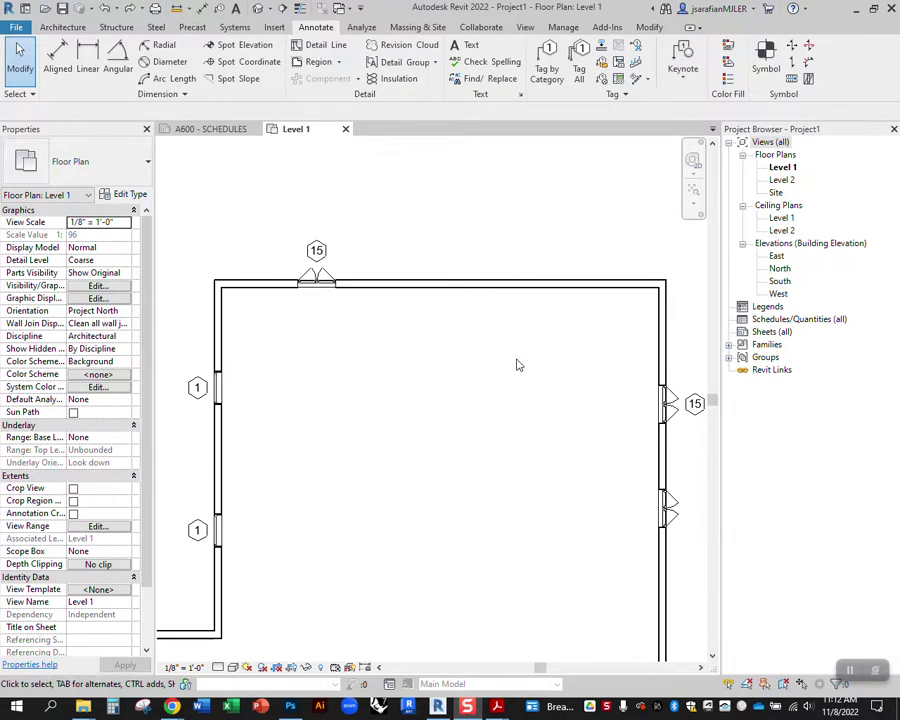
scroll(340, 256, "down", 1)
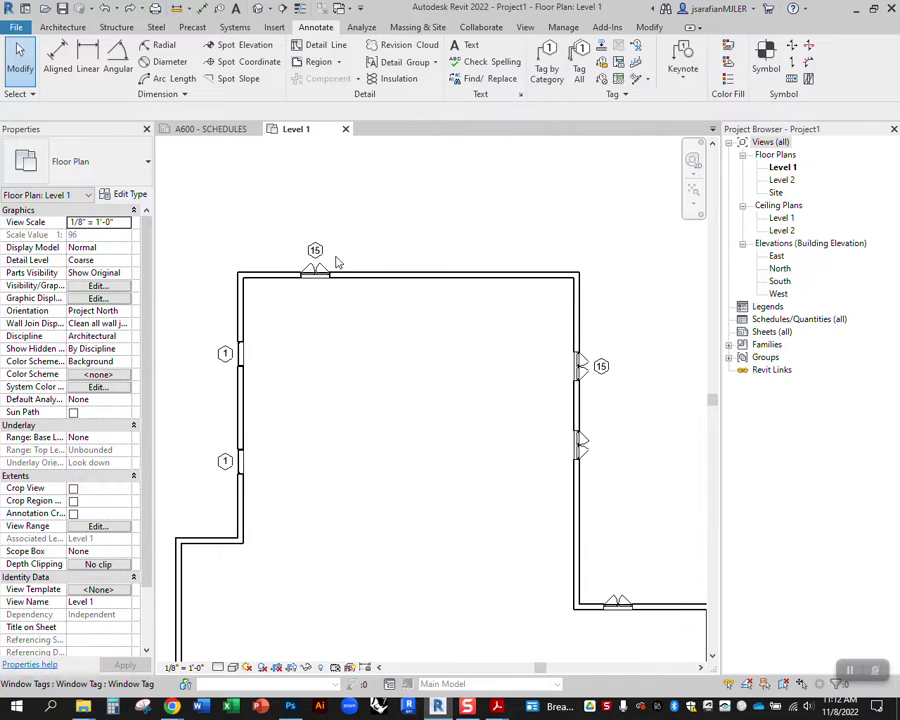
scroll(520, 295, "up", 1)
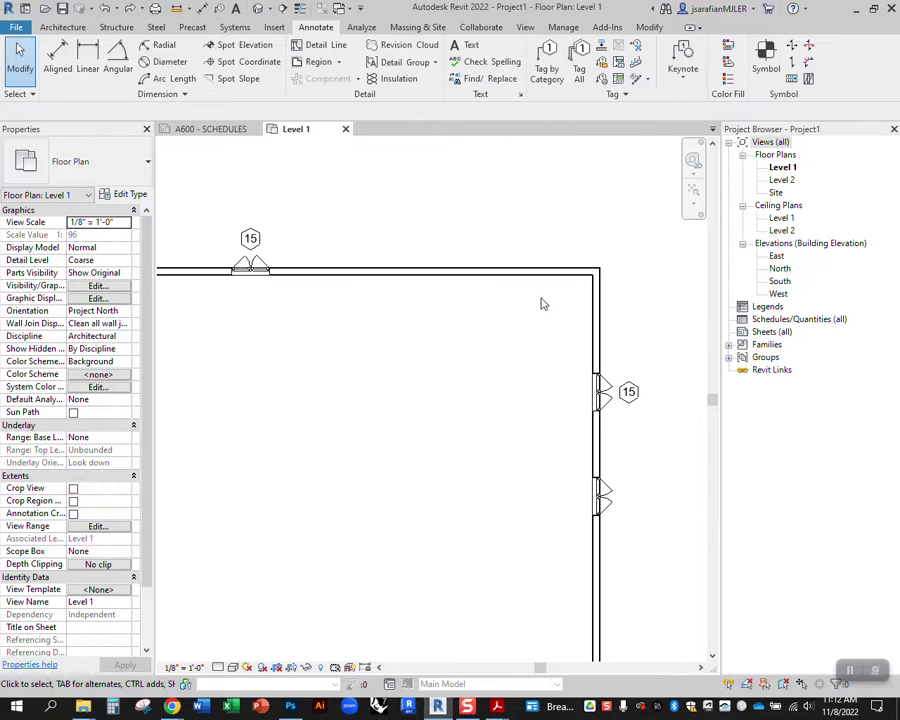
left_click(258, 270)
left_click(313, 245)
scroll(230, 220, "up", 4)
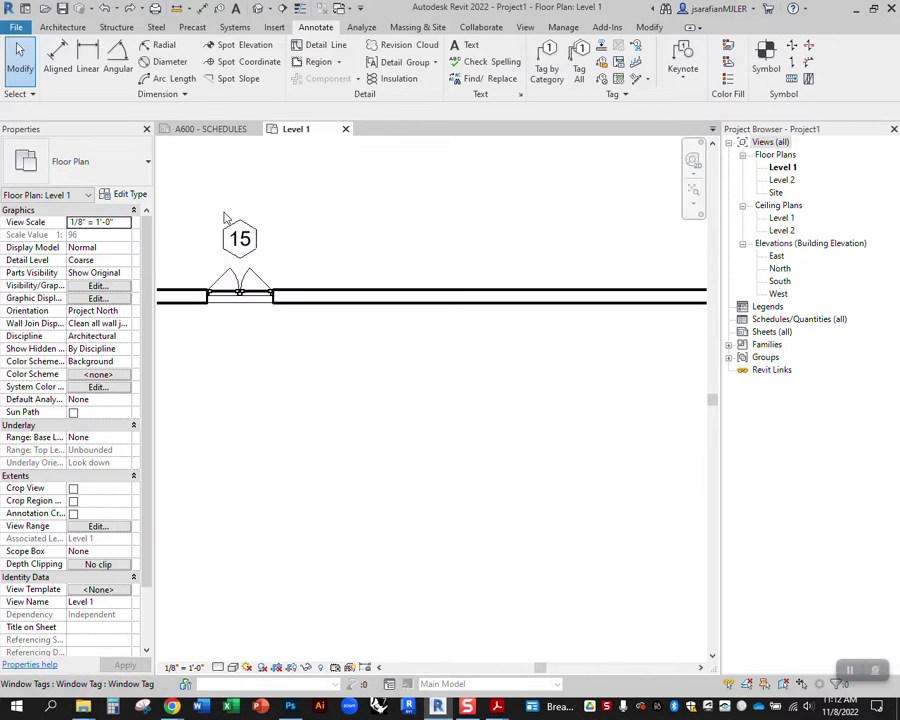
scroll(205, 232, "up", 1)
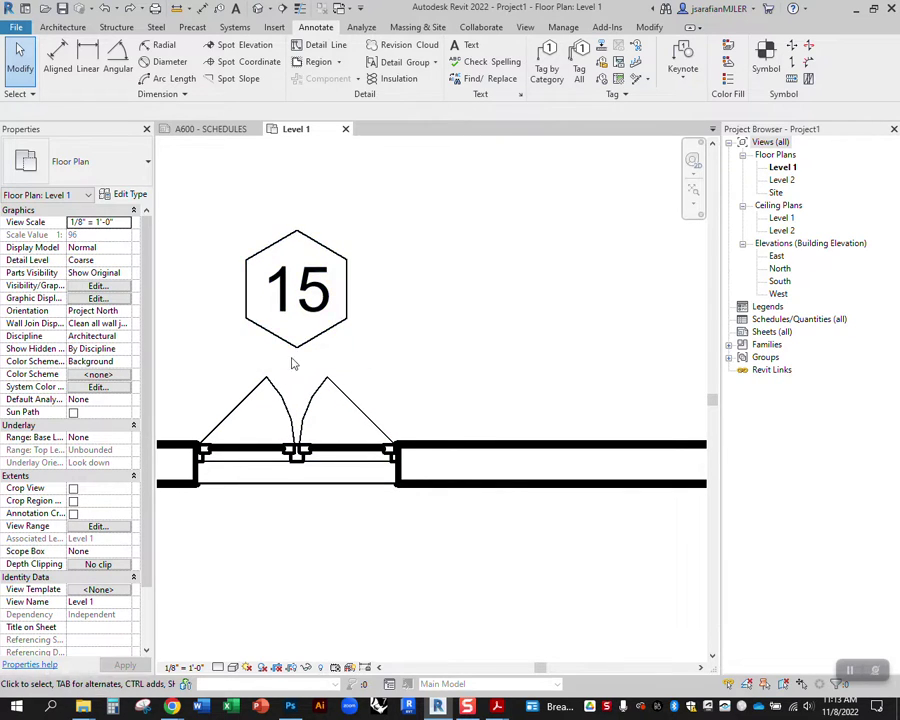
Step: Place a 36" x 84" Single-Flush door and then a 34" x 84" door in the top wall
scroll(290, 360, "down", 5)
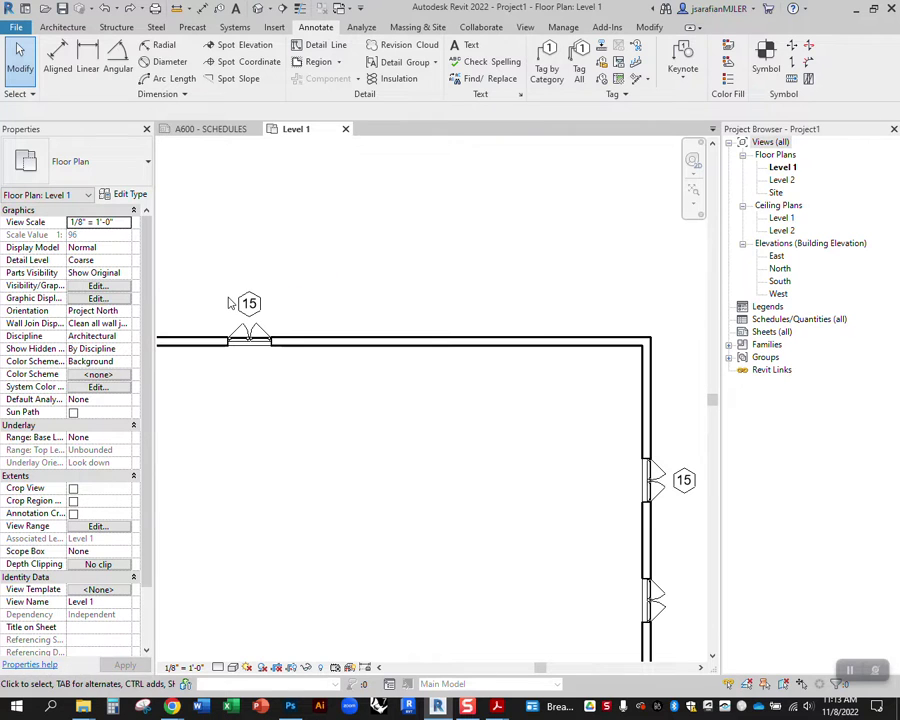
scroll(574, 484, "up", 6)
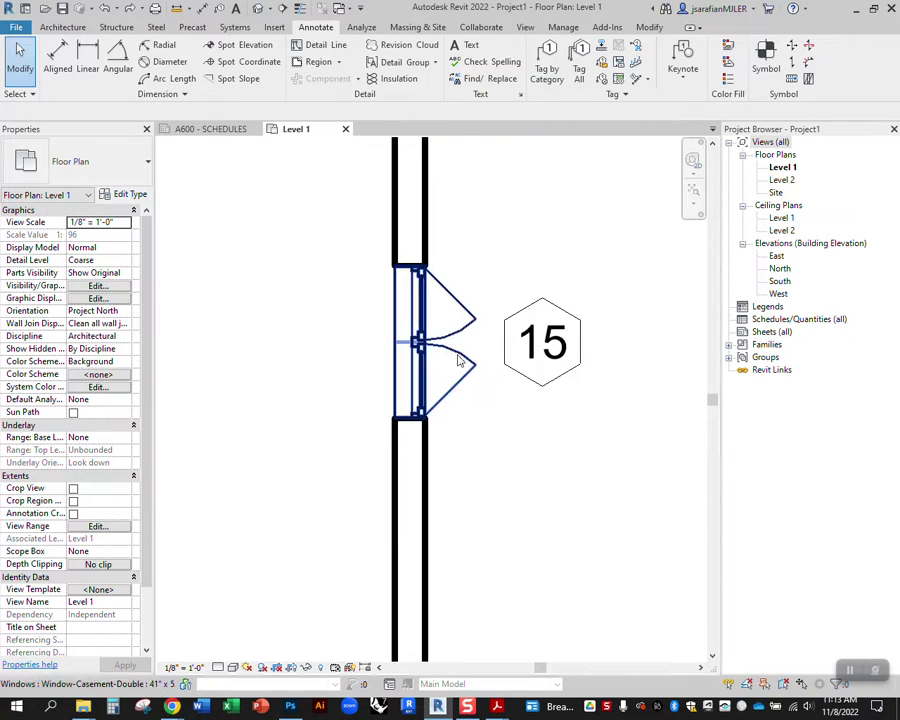
scroll(459, 361, "down", 3)
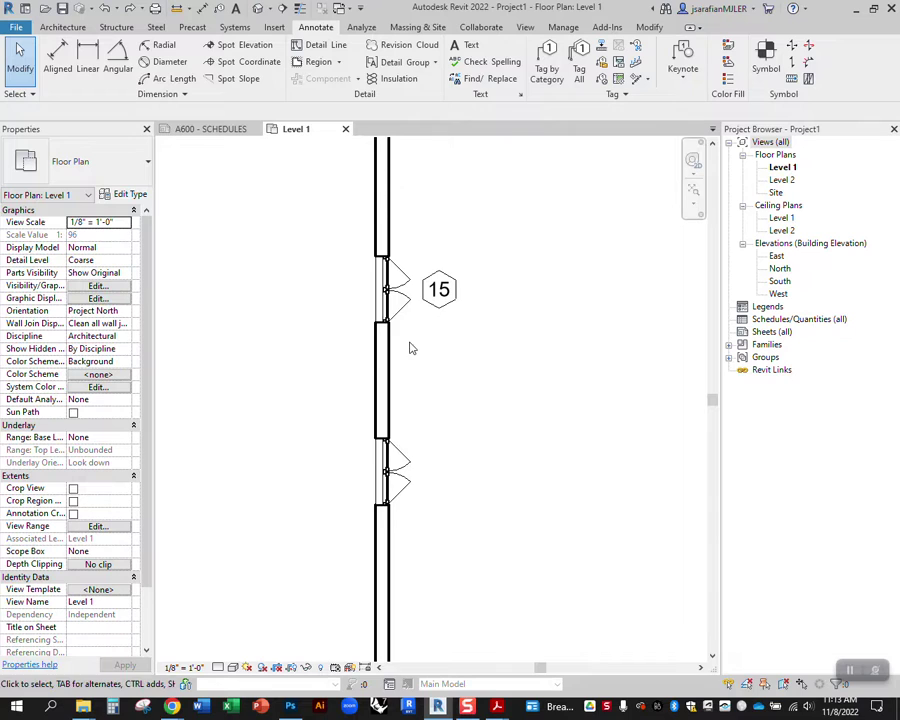
scroll(395, 300, "up", 2)
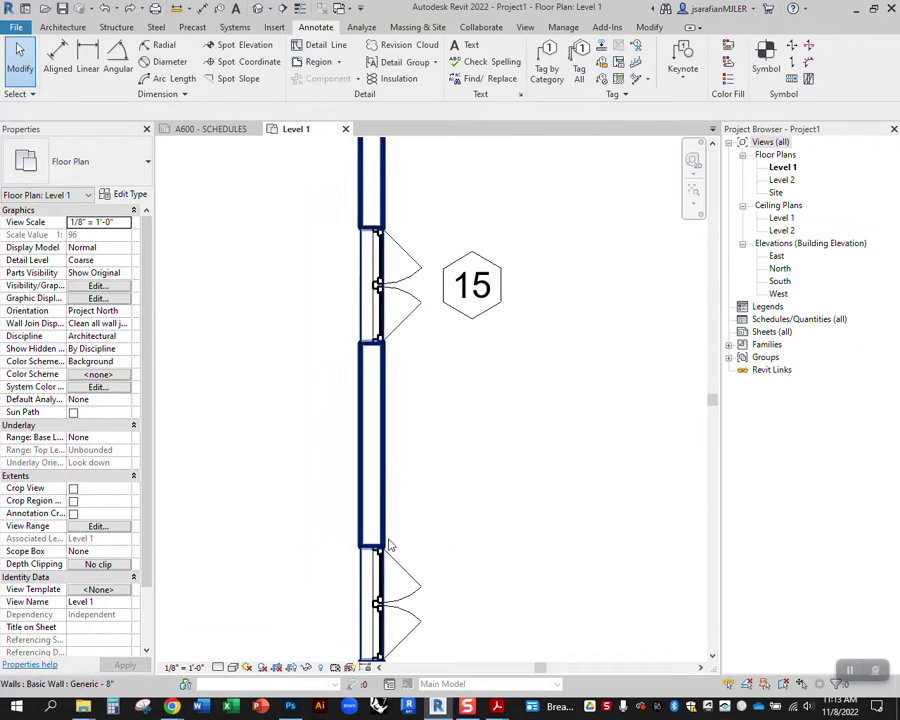
scroll(597, 481, "down", 2)
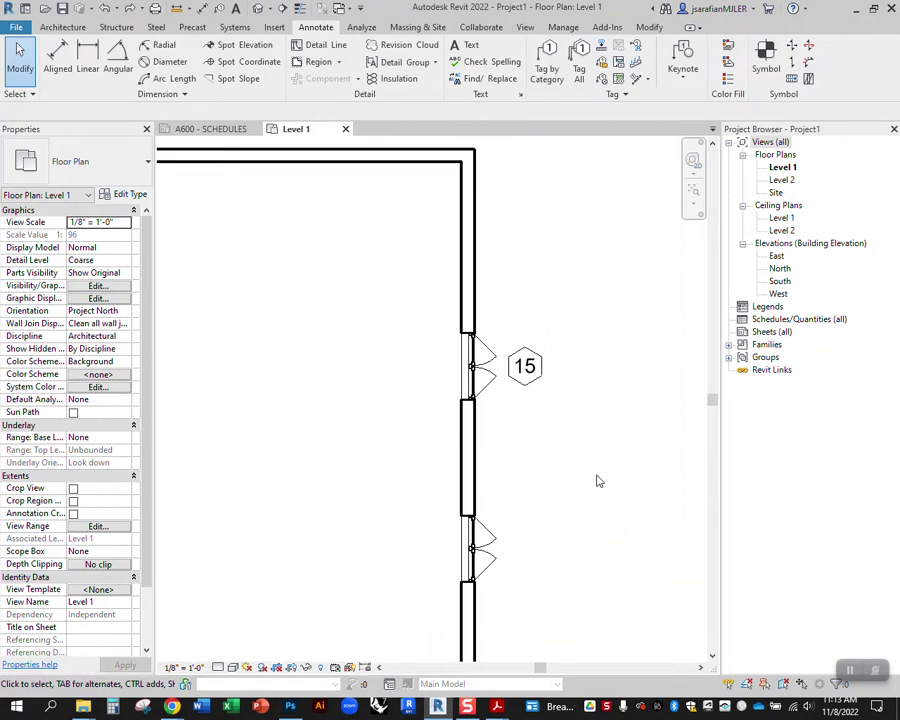
scroll(600, 465, "down", 1)
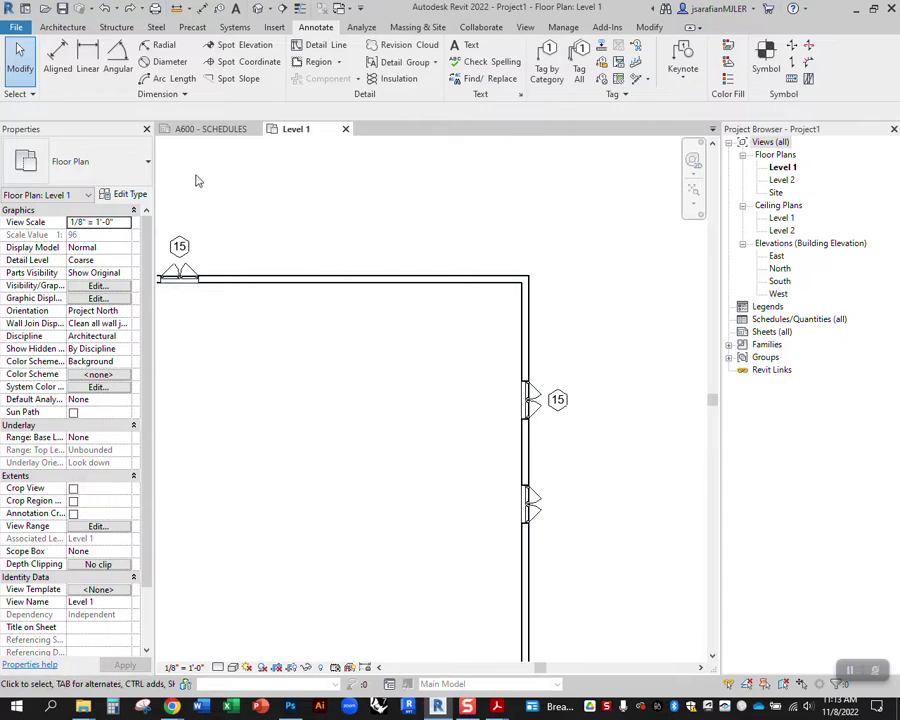
left_click(70, 29)
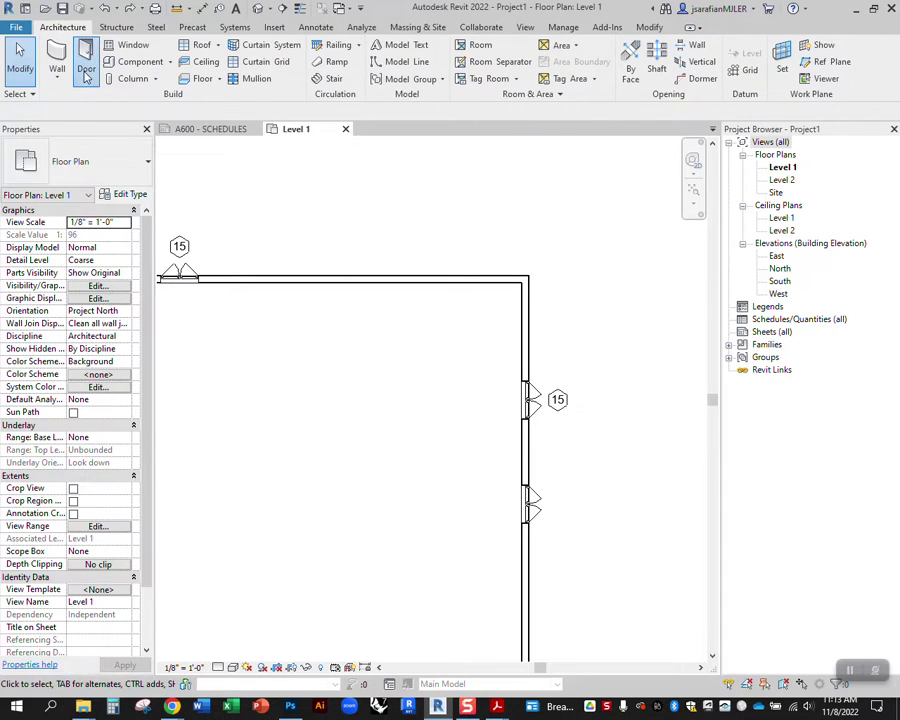
left_click(86, 62)
scroll(302, 275, "up", 2)
left_click(301, 285)
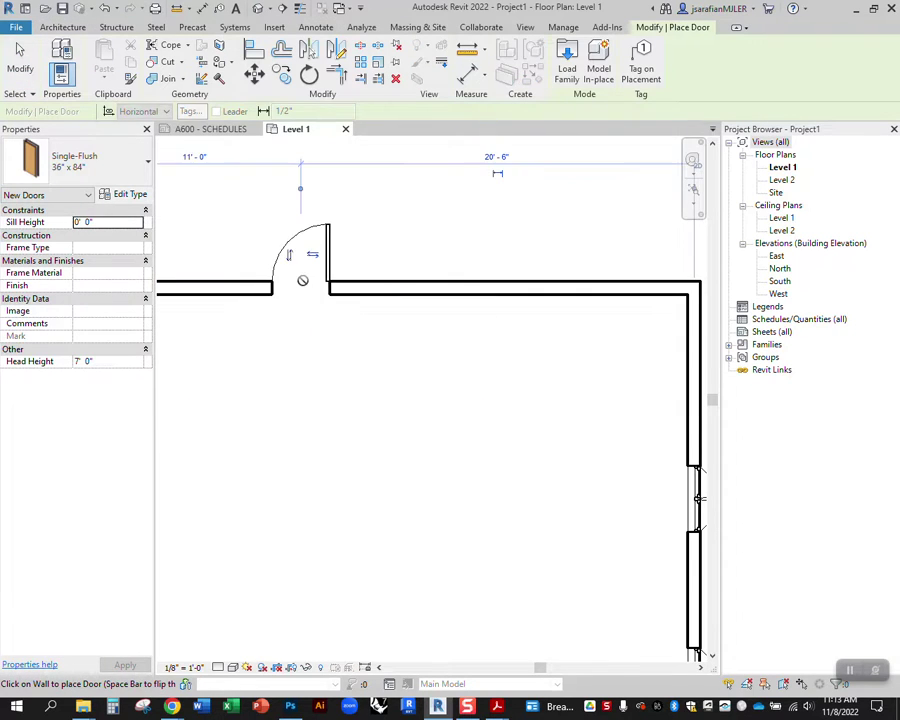
left_click(88, 177)
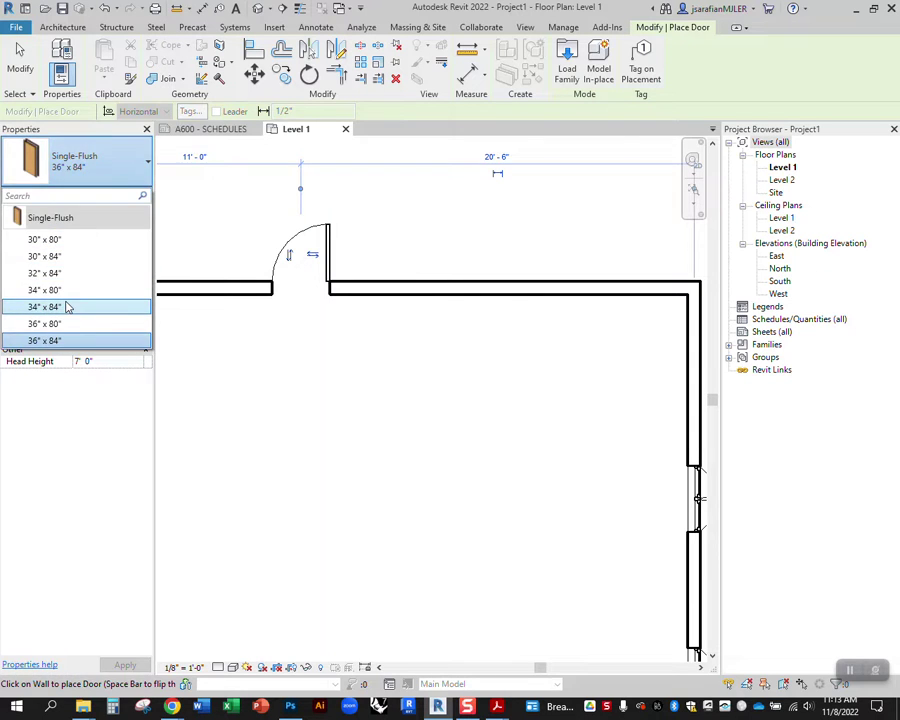
left_click(72, 305)
left_click(561, 295)
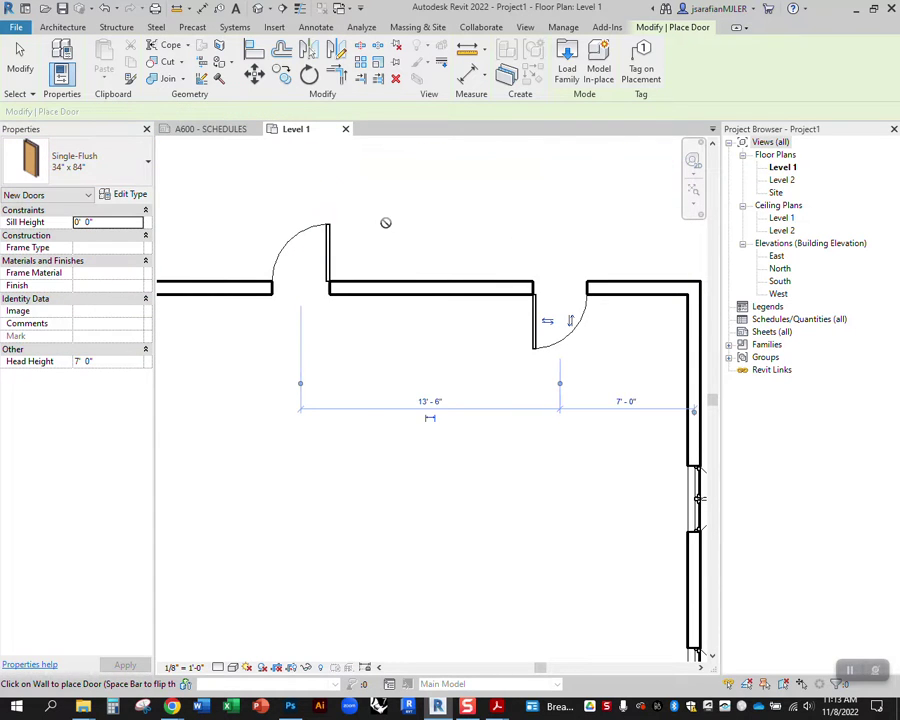
key("Escape")
key("Escape")
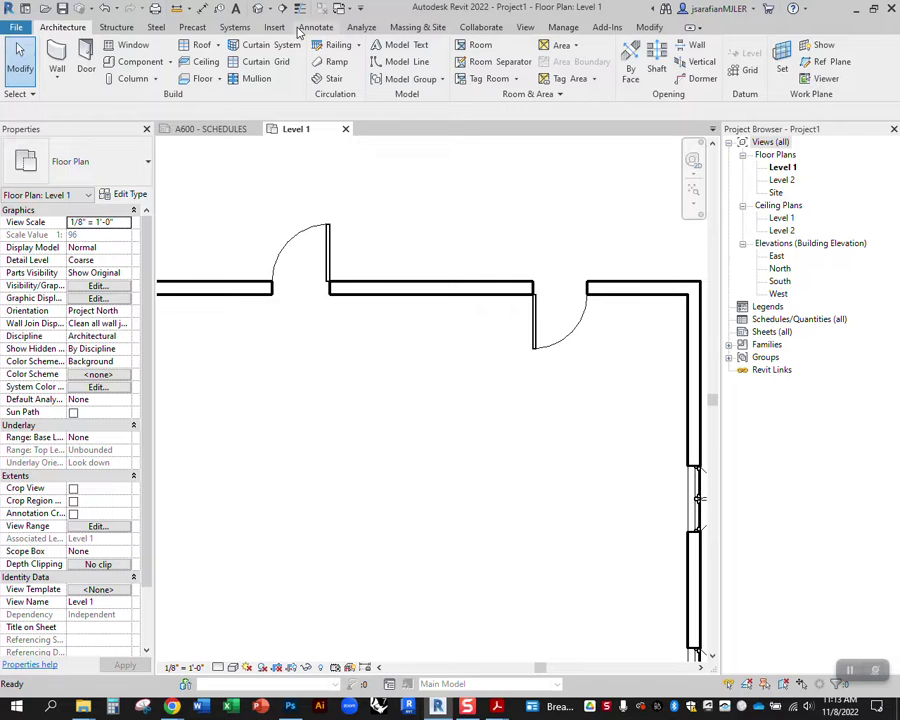
Step: Tag the two top-wall doors by category as doors 1 and 2
left_click(316, 27)
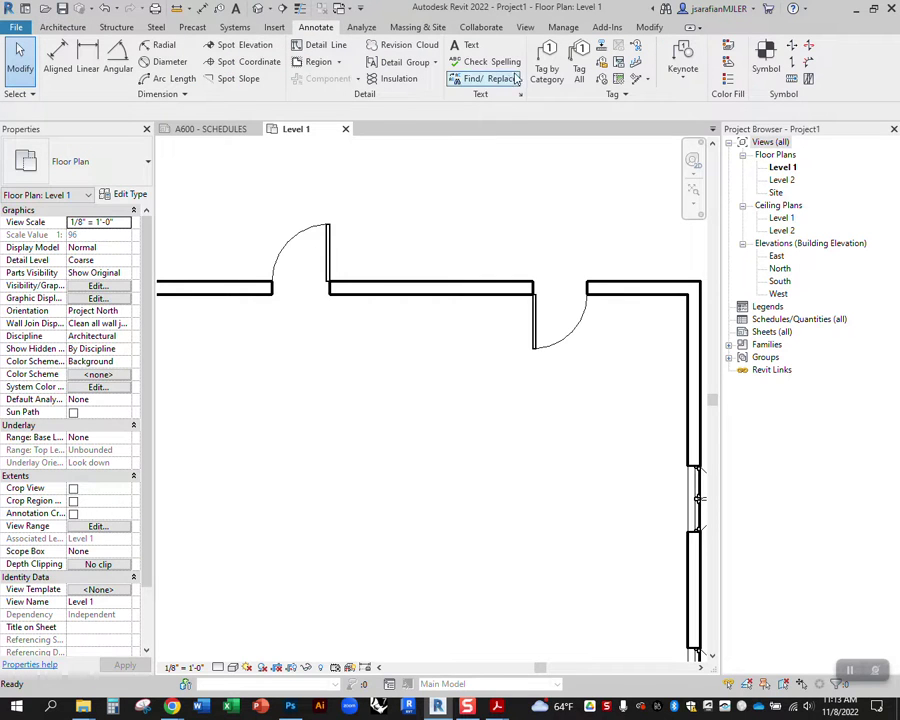
left_click(547, 66)
left_click(313, 286)
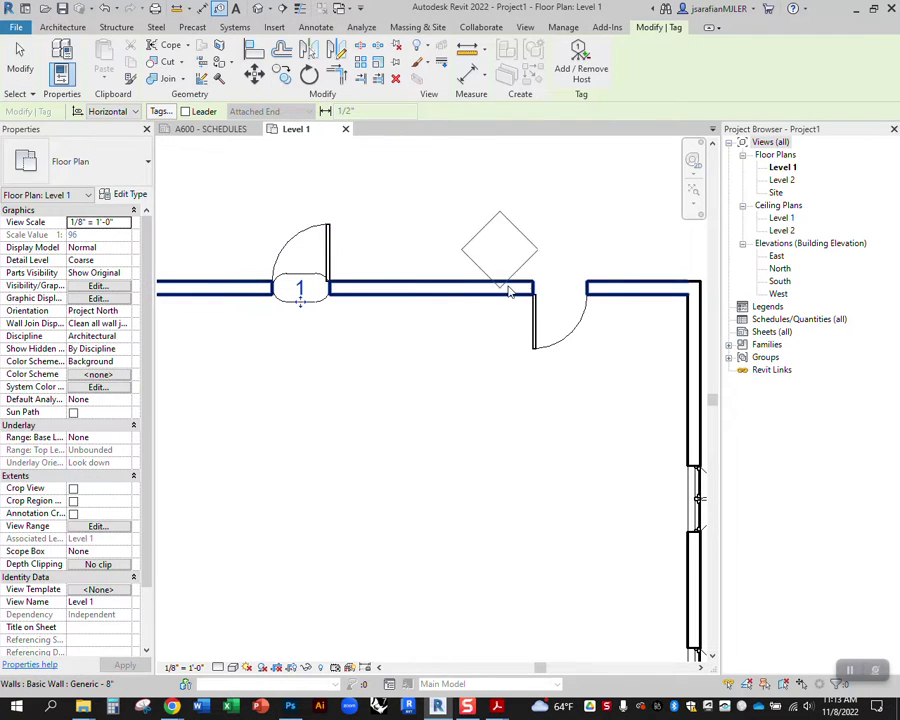
left_click(557, 292)
key("Escape")
key("Escape")
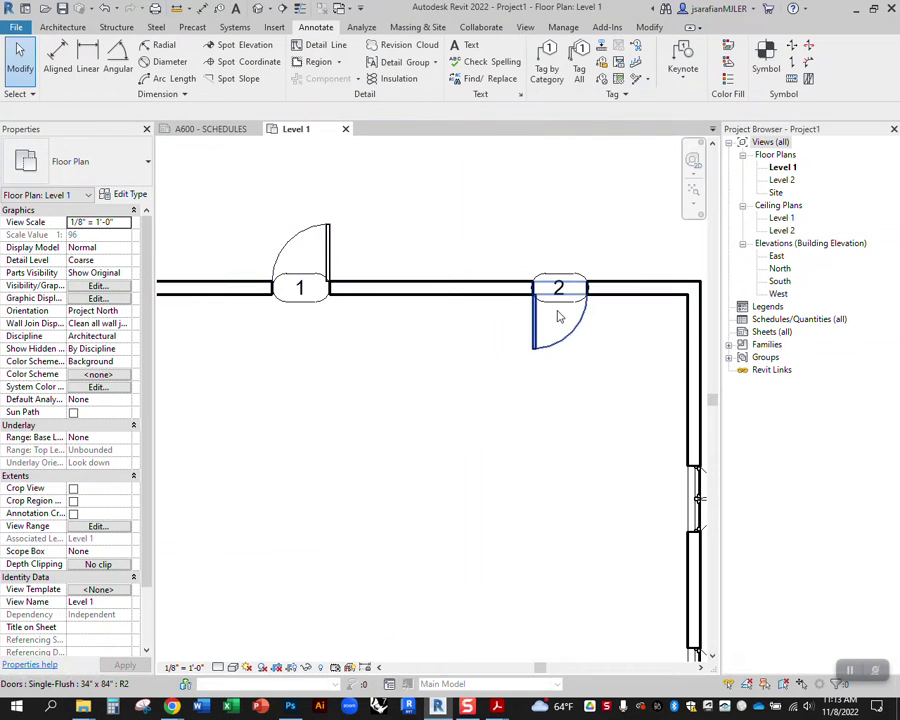
Step: Use Create Similar (DR) on door 1 to place a matching door between doors 1 and 2
scroll(316, 290, "up", 2)
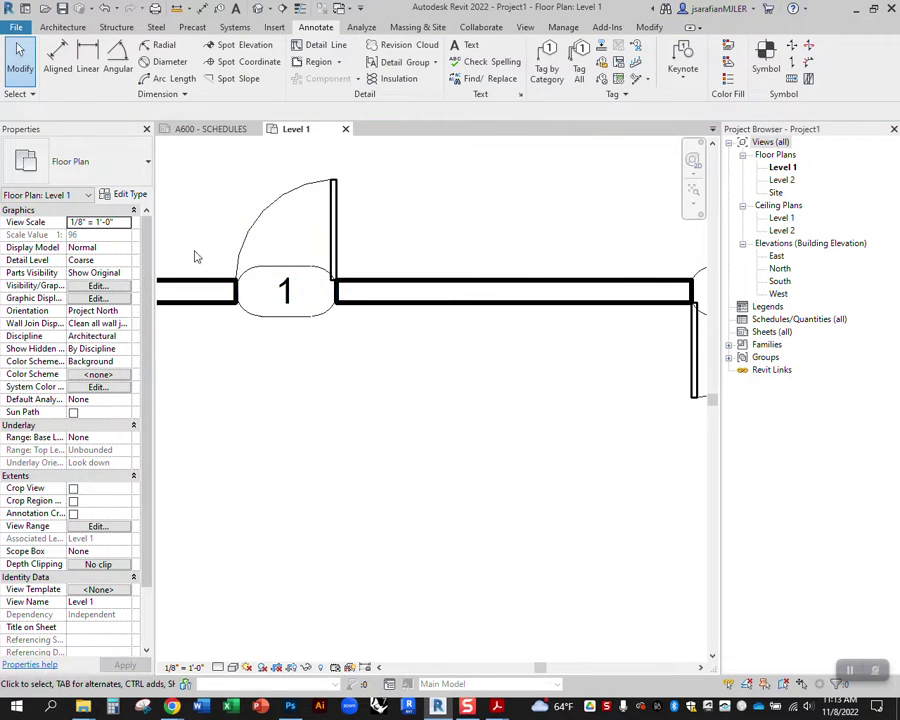
scroll(220, 260, "down", 2)
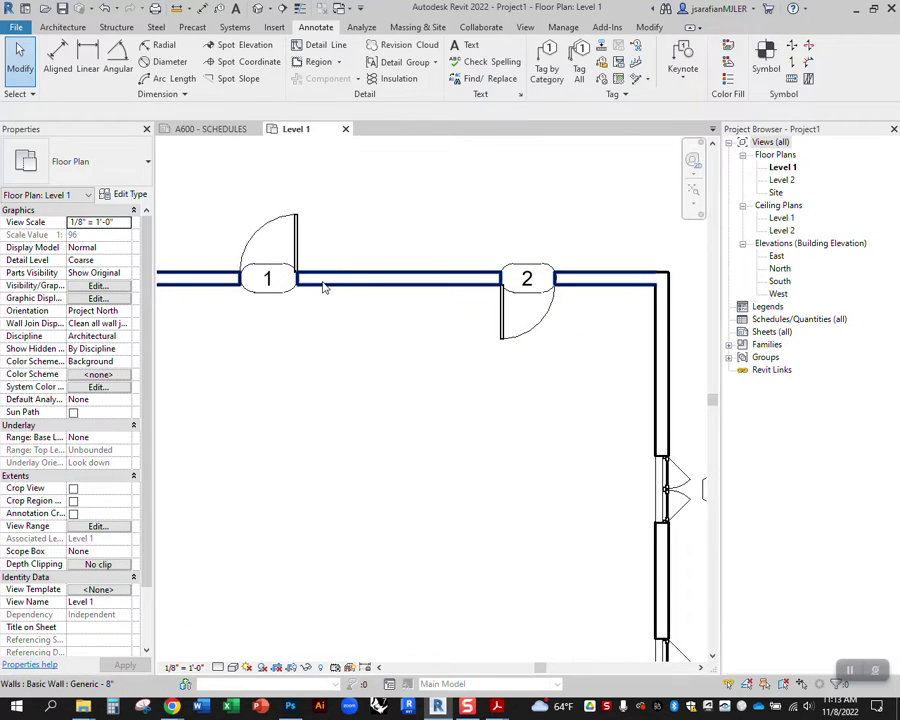
left_click(295, 258)
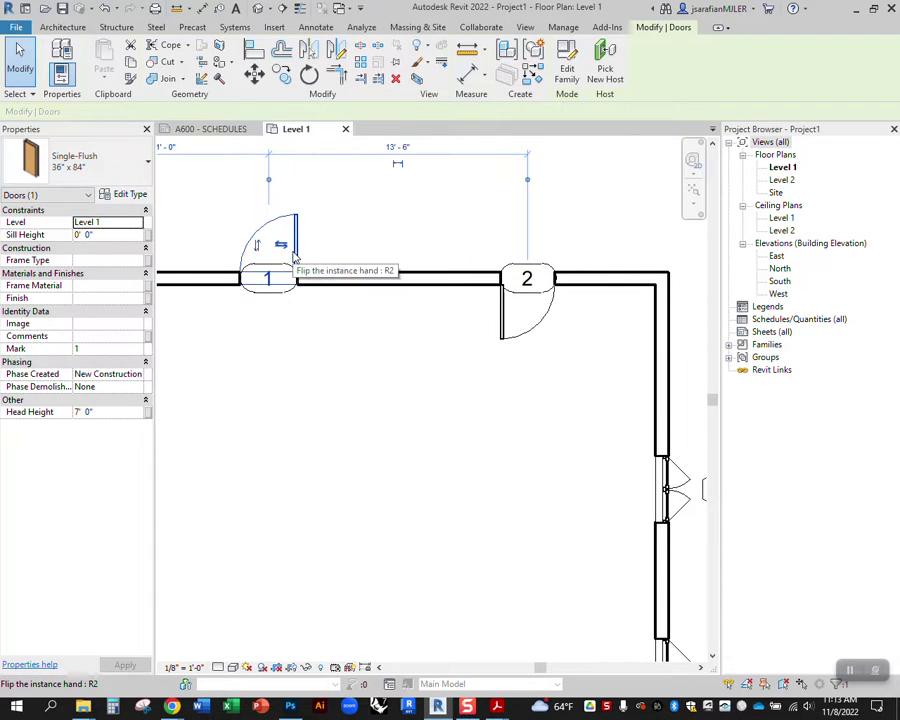
key("d")
key("r")
left_click(414, 250)
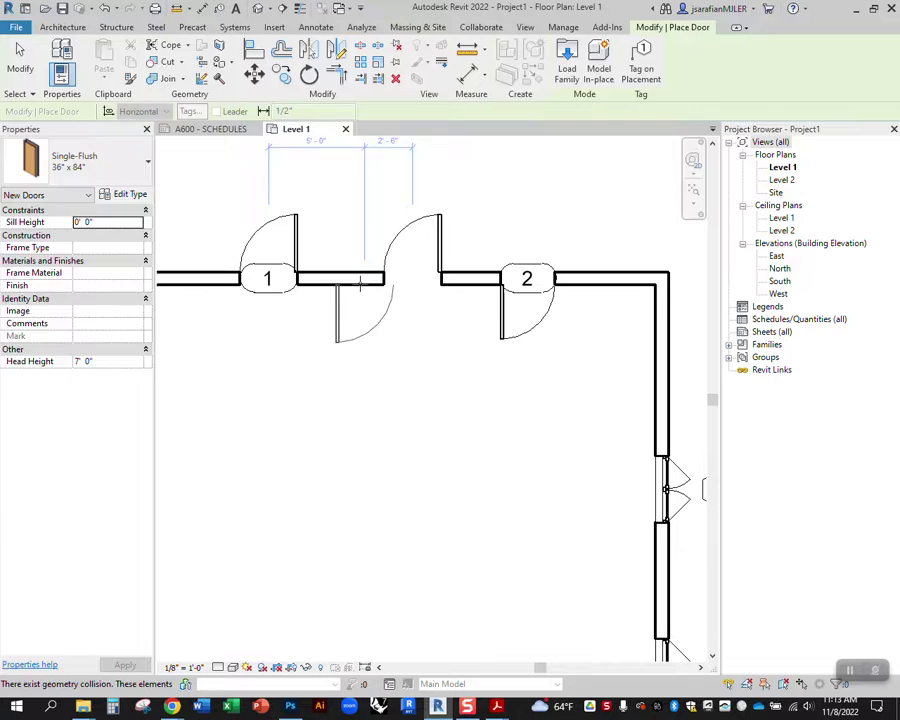
key("Escape")
key("Escape")
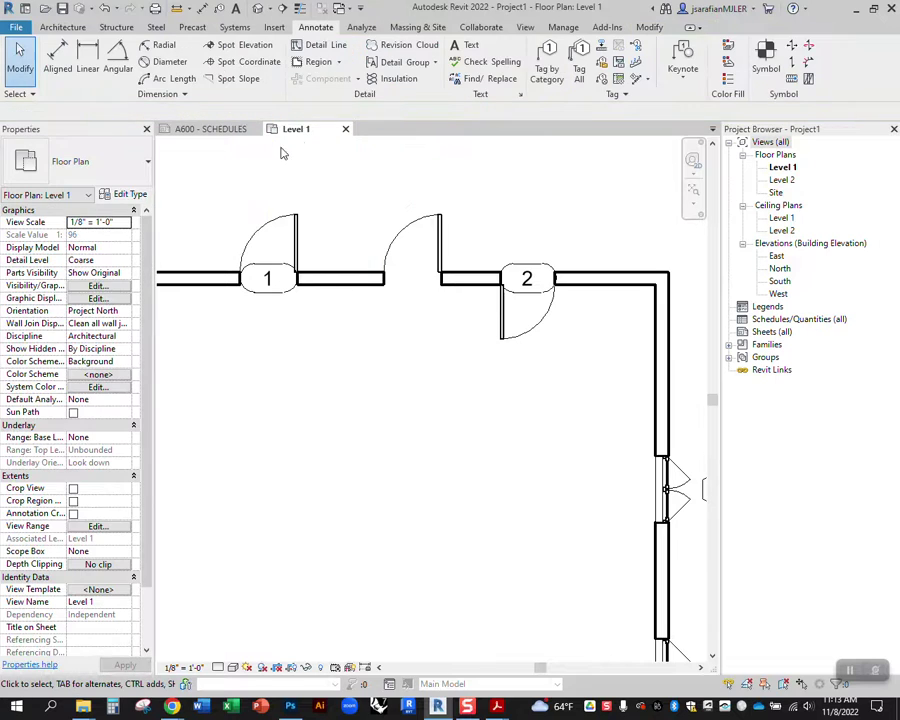
Step: Tag the new middle door by category as door 3
left_click(549, 65)
left_click(420, 268)
scroll(404, 250, "up", 2)
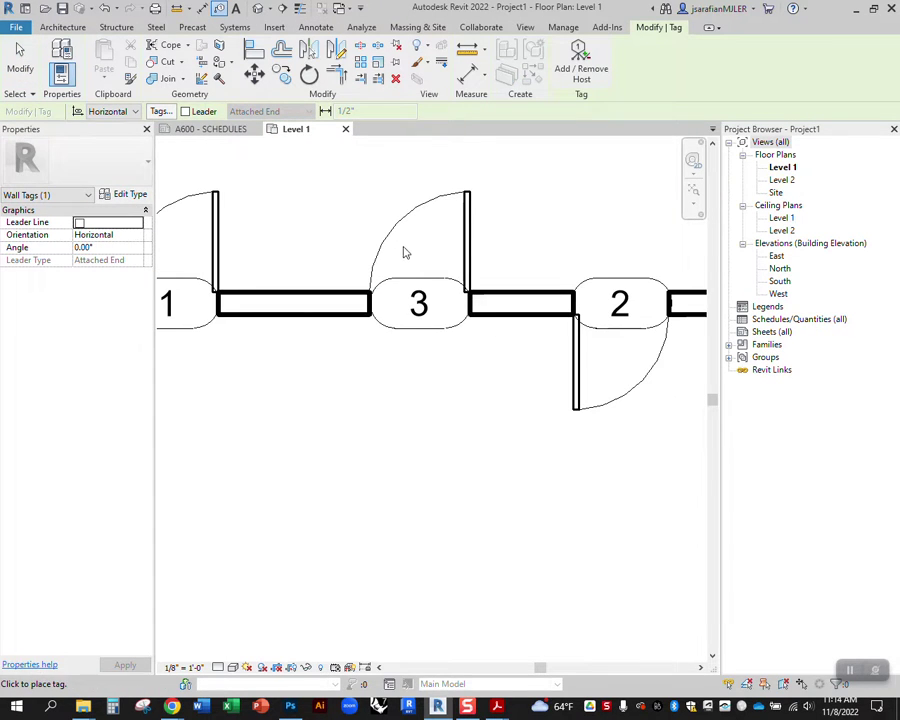
key("Escape")
scroll(542, 342, "down", 3)
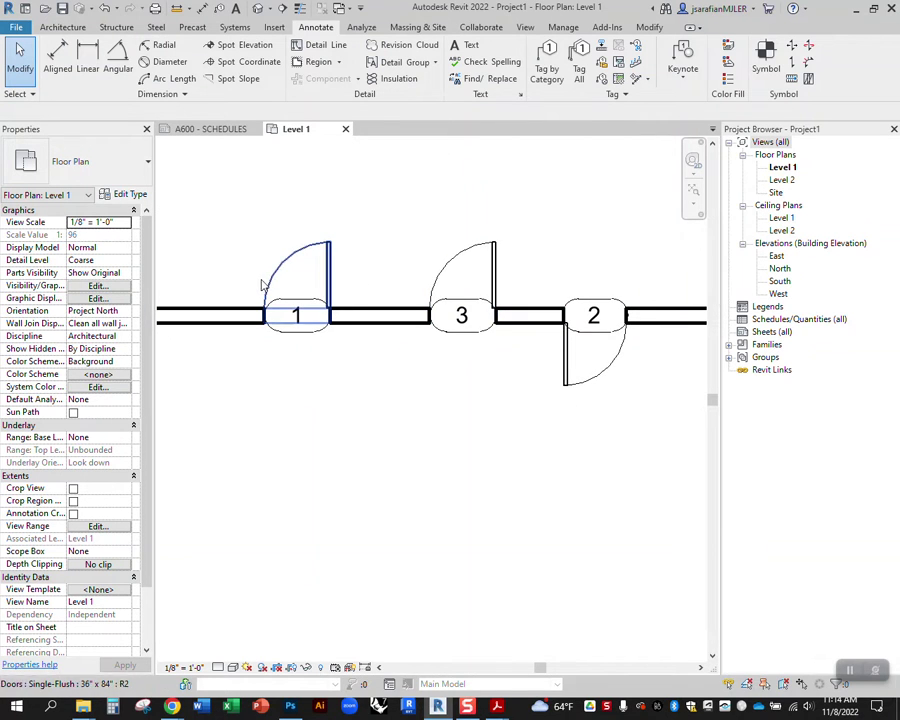
scroll(458, 286, "down", 4)
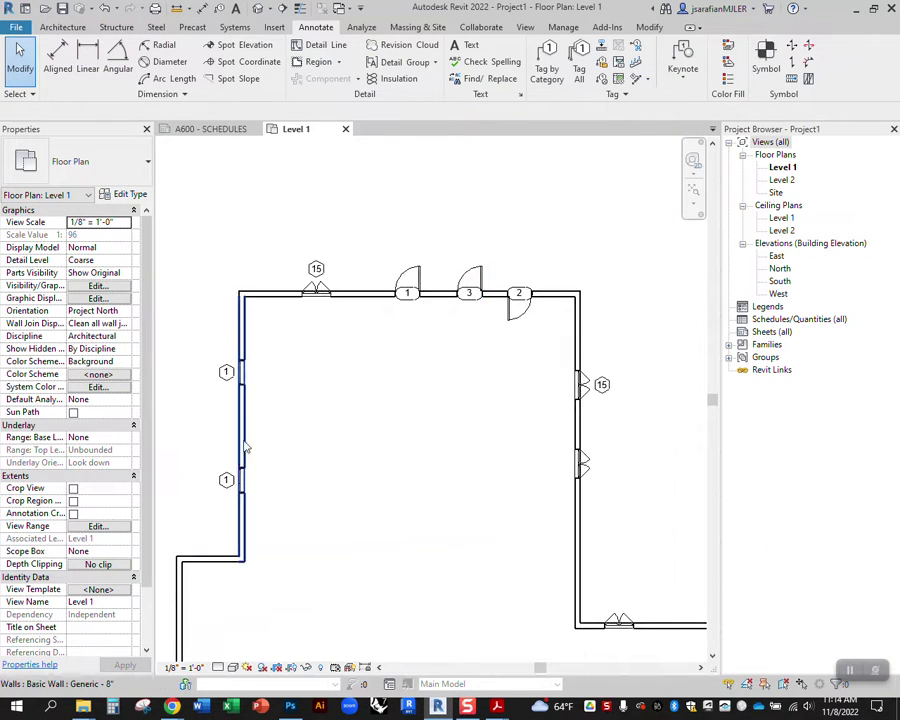
scroll(225, 470, "up", 2)
scroll(232, 416, "down", 1)
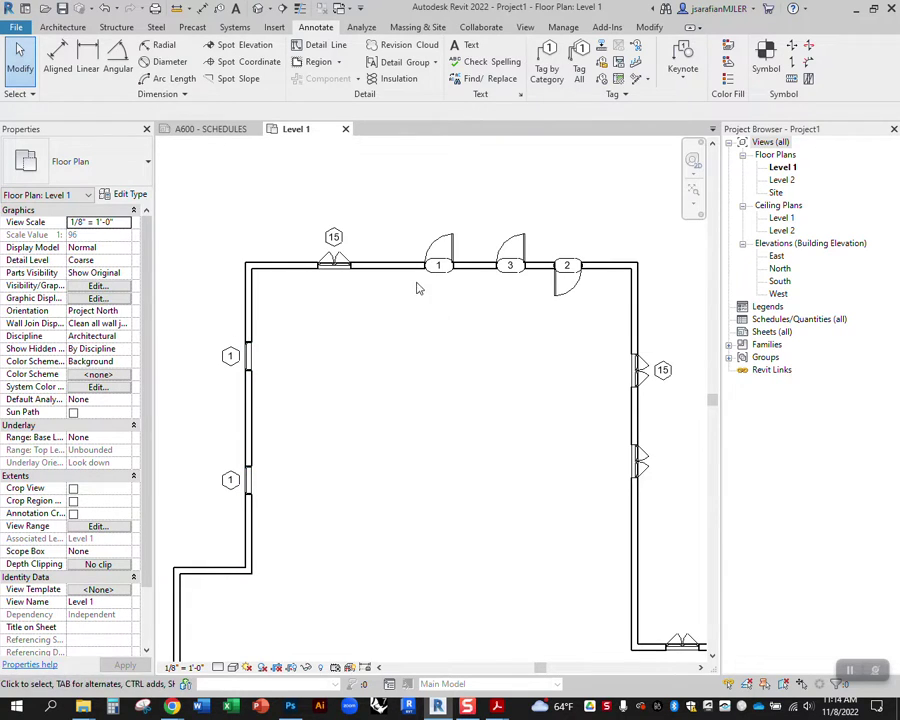
scroll(535, 250, "up", 5)
scroll(531, 256, "up", 1)
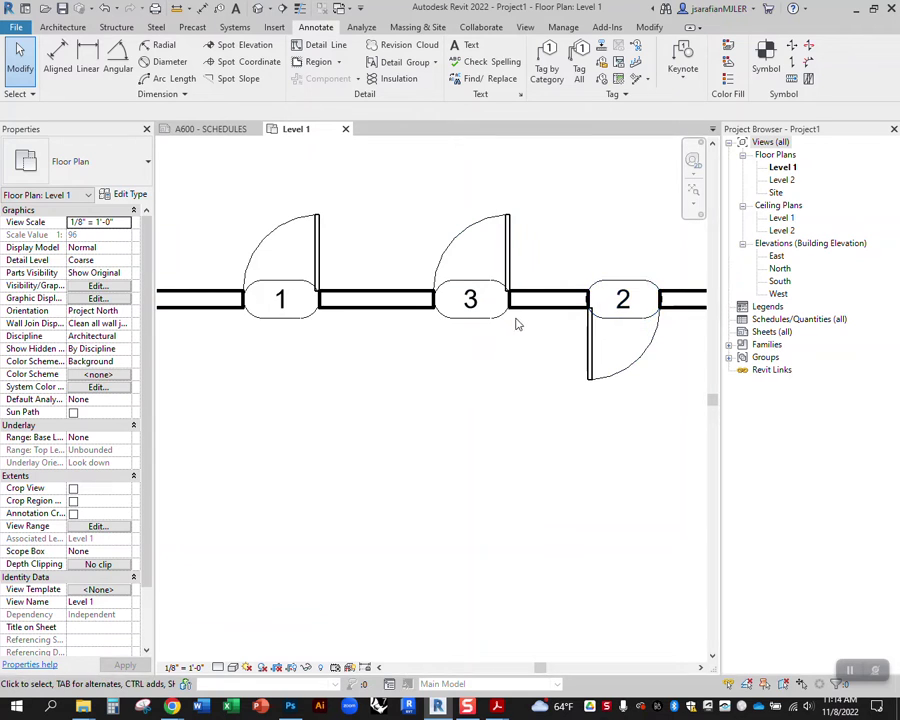
scroll(518, 323, "down", 2)
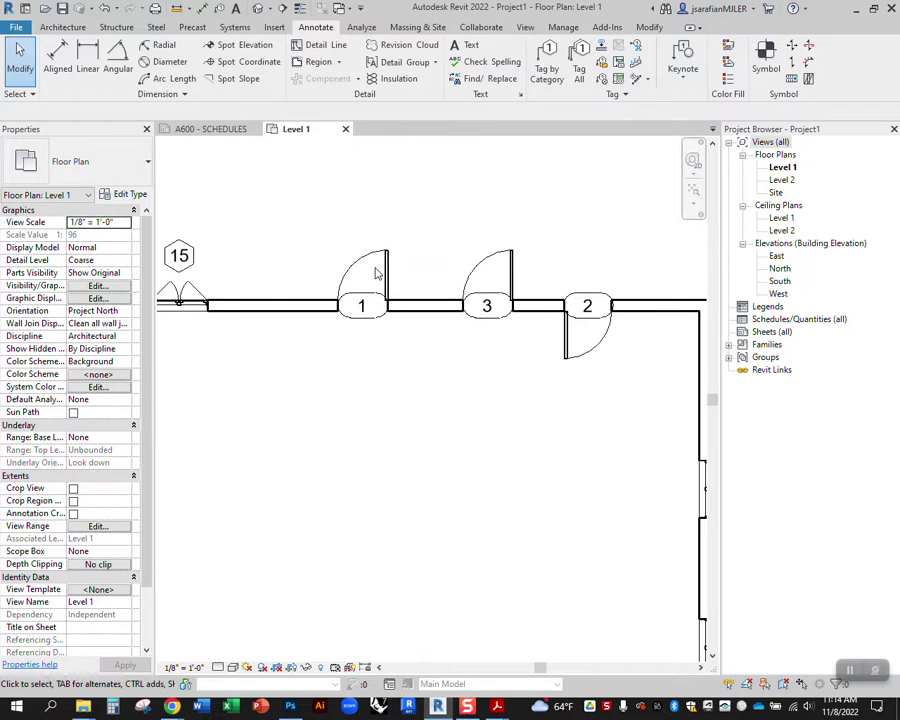
scroll(383, 262, "up", 1)
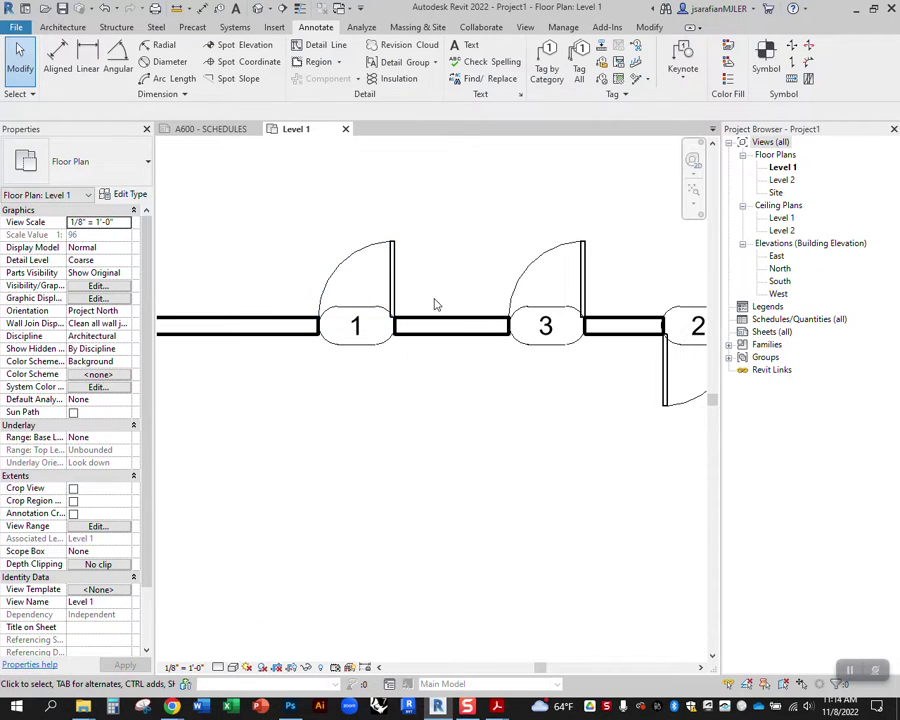
scroll(680, 360, "down", 2)
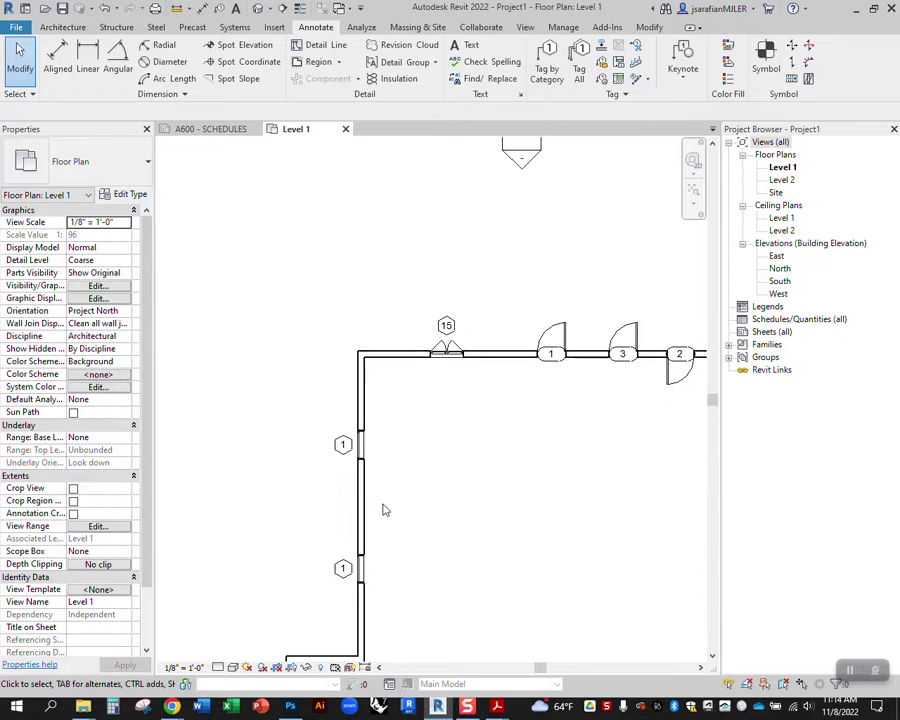
scroll(362, 520, "up", 1)
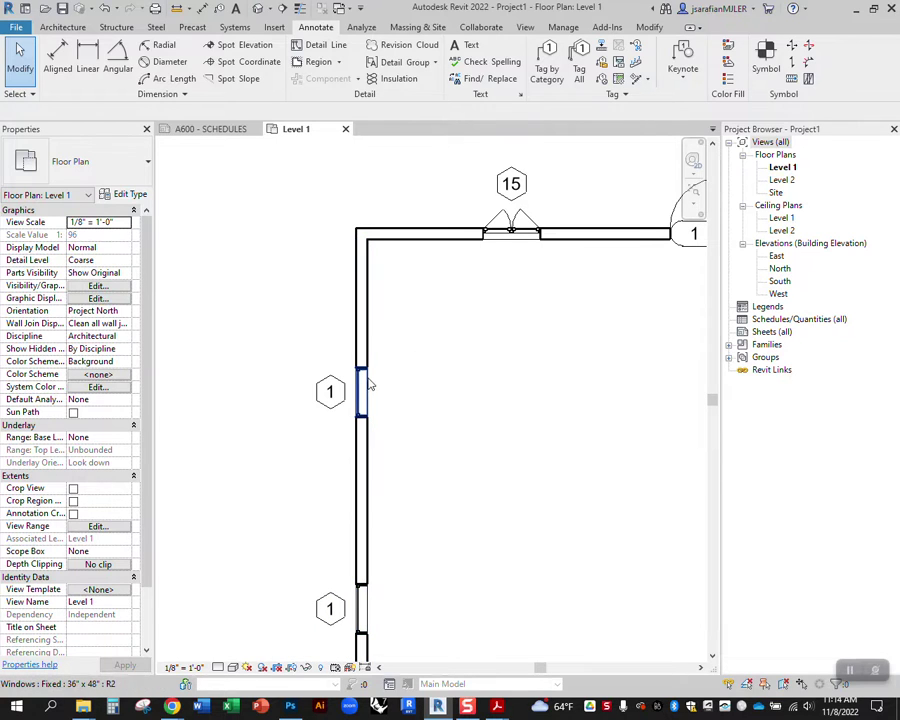
scroll(257, 295, "down", 1)
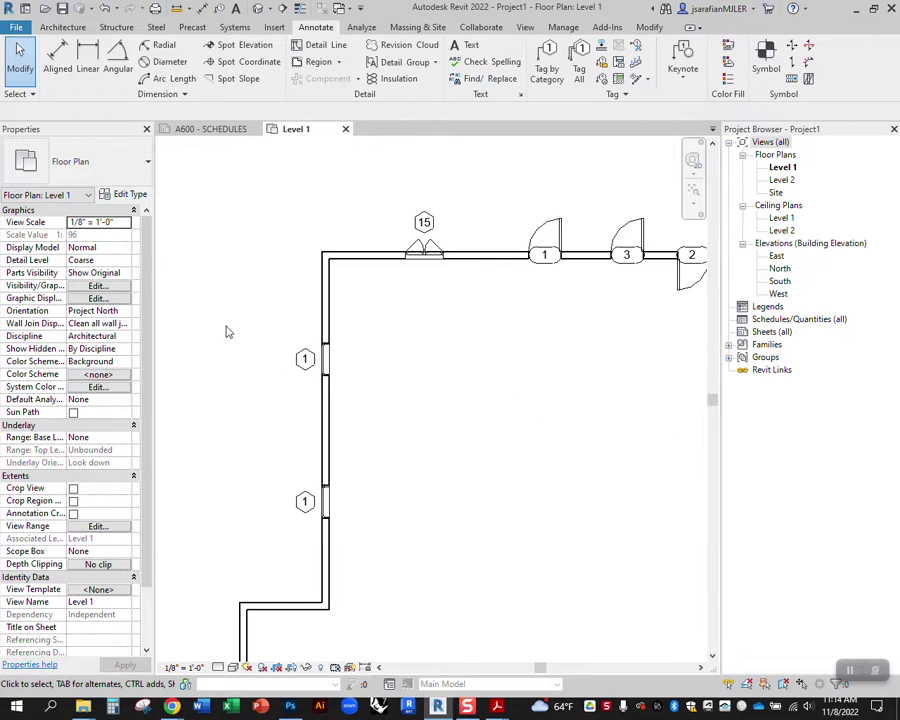
scroll(227, 332, "down", 1)
scroll(278, 418, "up", 2)
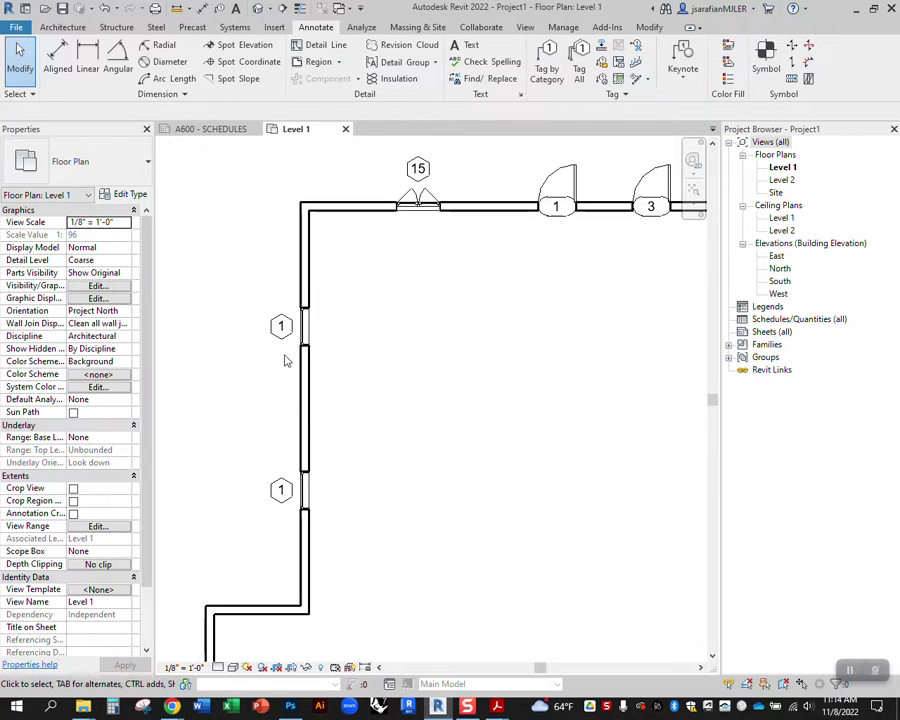
scroll(370, 370, "down", 2)
scroll(476, 292, "up", 3)
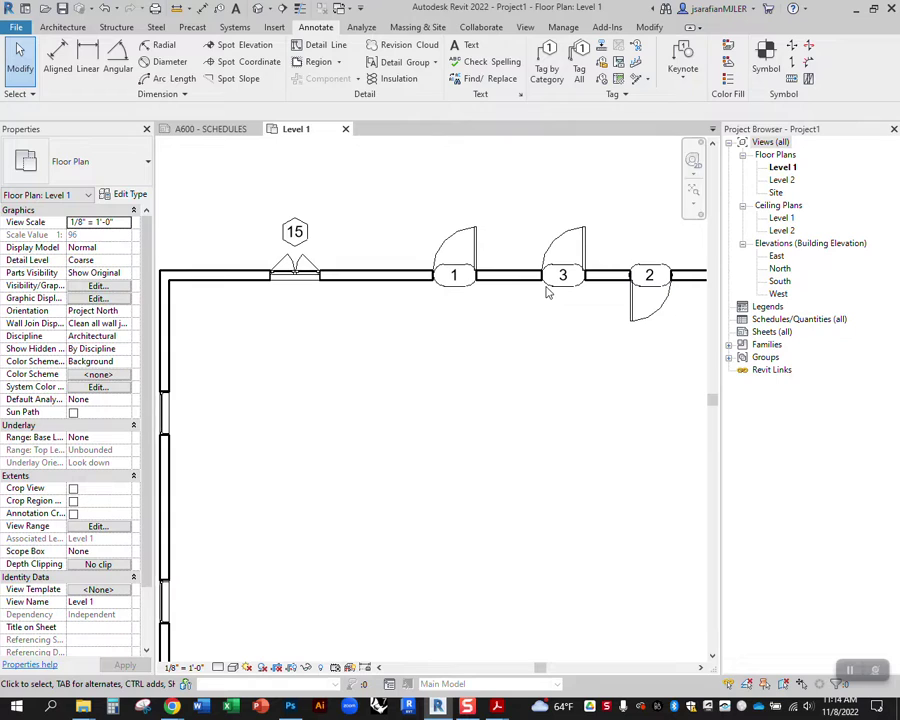
scroll(562, 315, "down", 2)
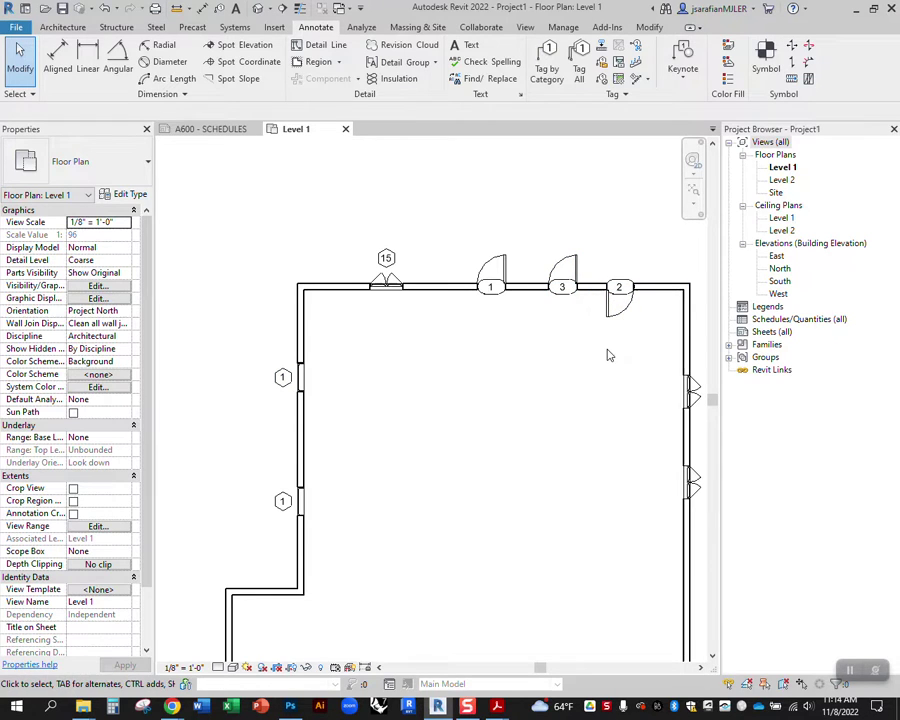
scroll(298, 475, "up", 3)
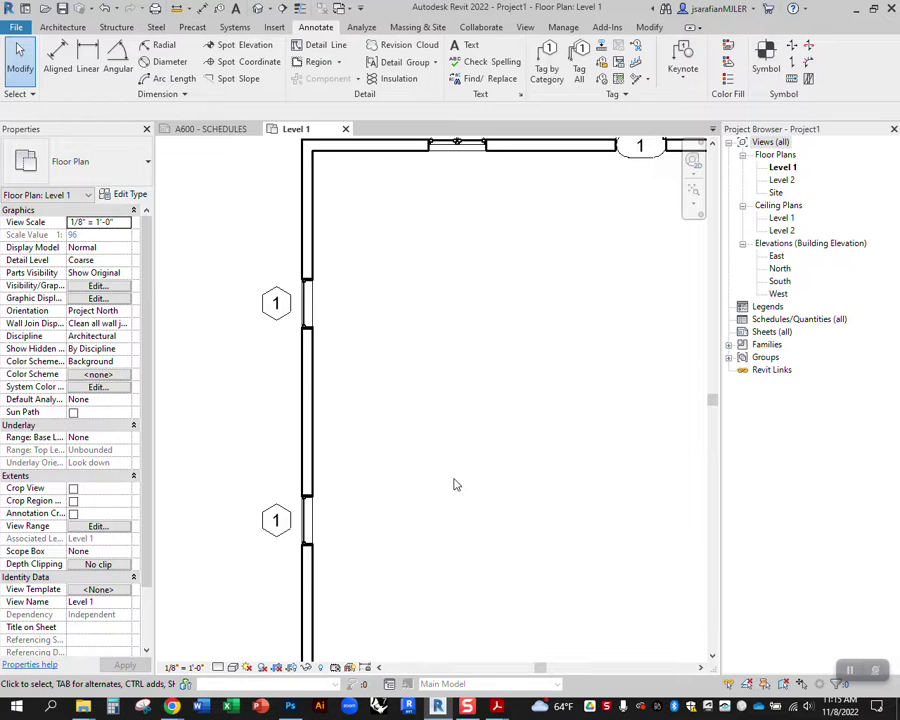
Step: Open the family of window tag 1 on the left wall for editing
left_click(283, 319)
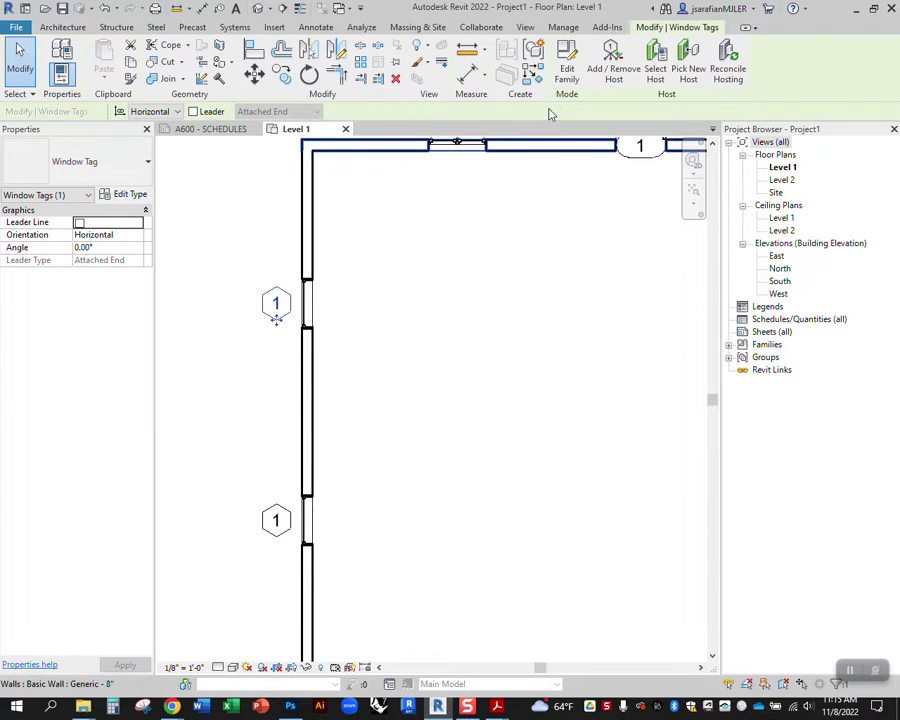
left_click(569, 80)
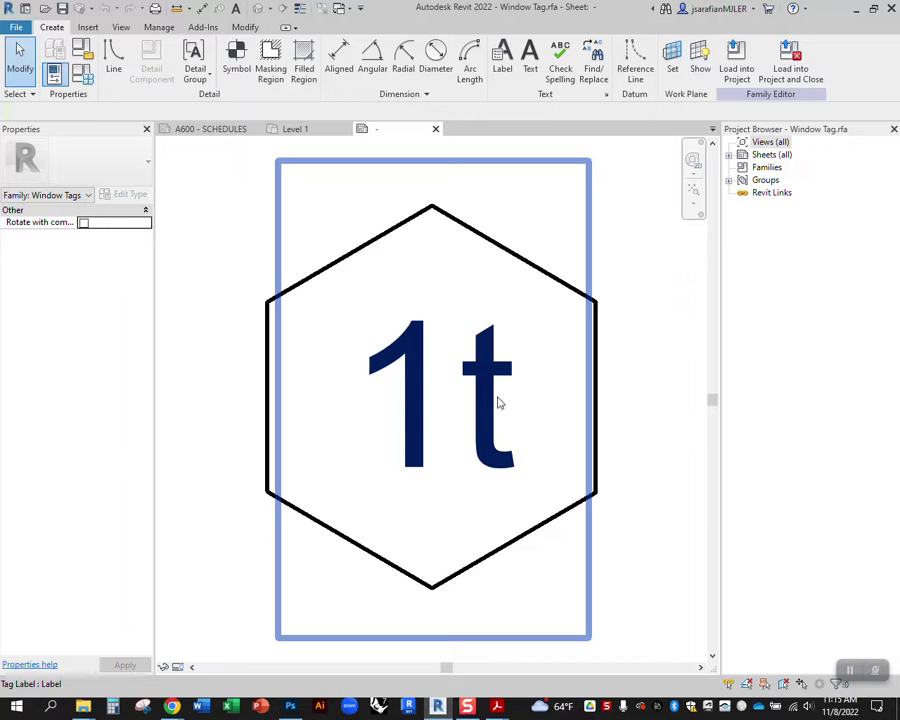
Step: In the tag's label, replace the Type Mark parameter with the instance Mark parameter
left_click(486, 376)
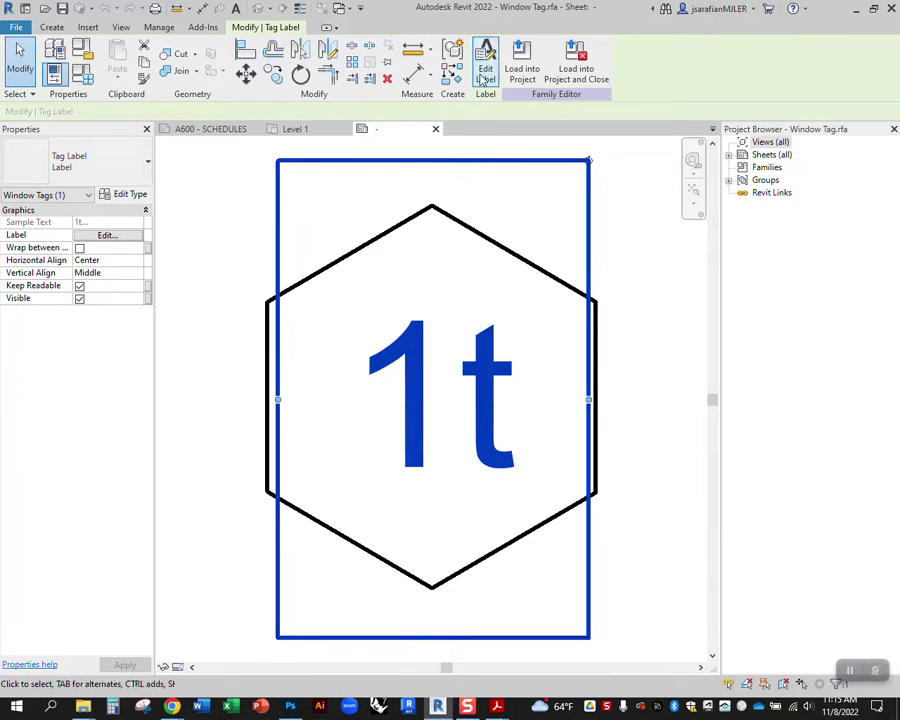
left_click(486, 72)
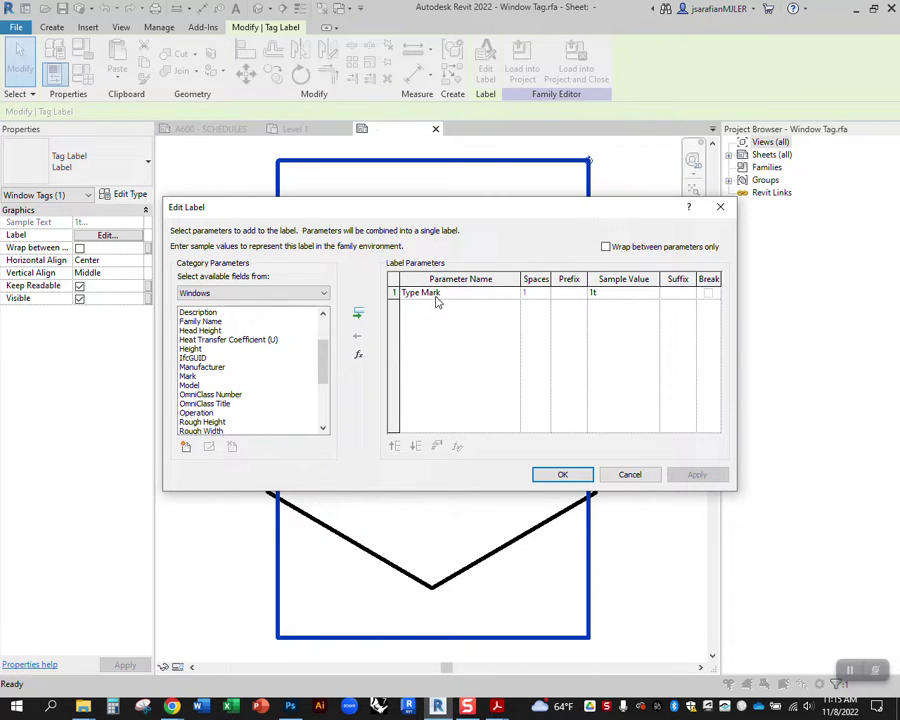
left_click(430, 292)
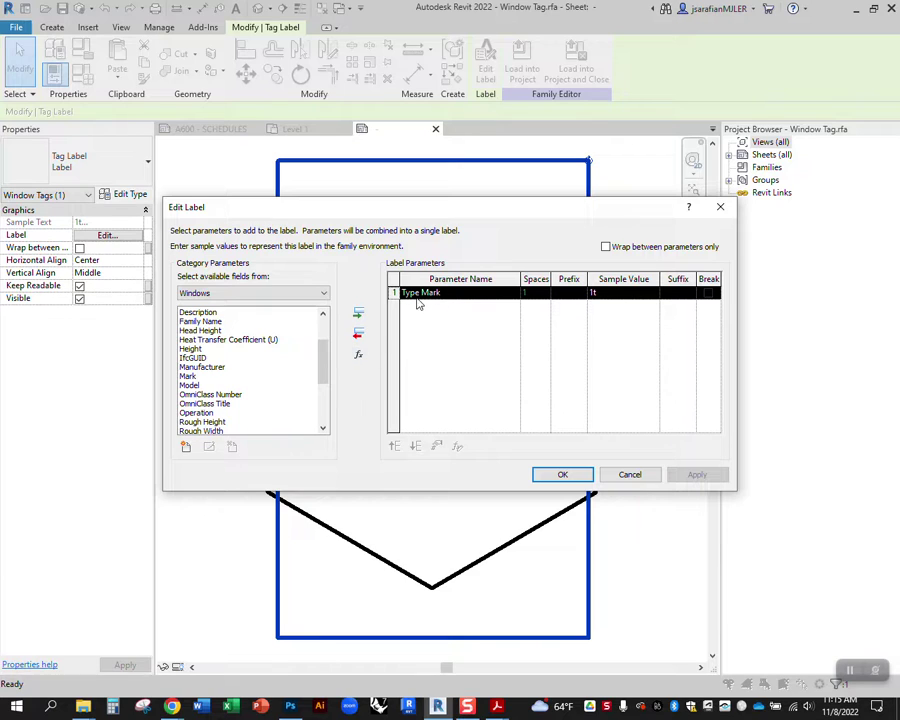
left_click(359, 337)
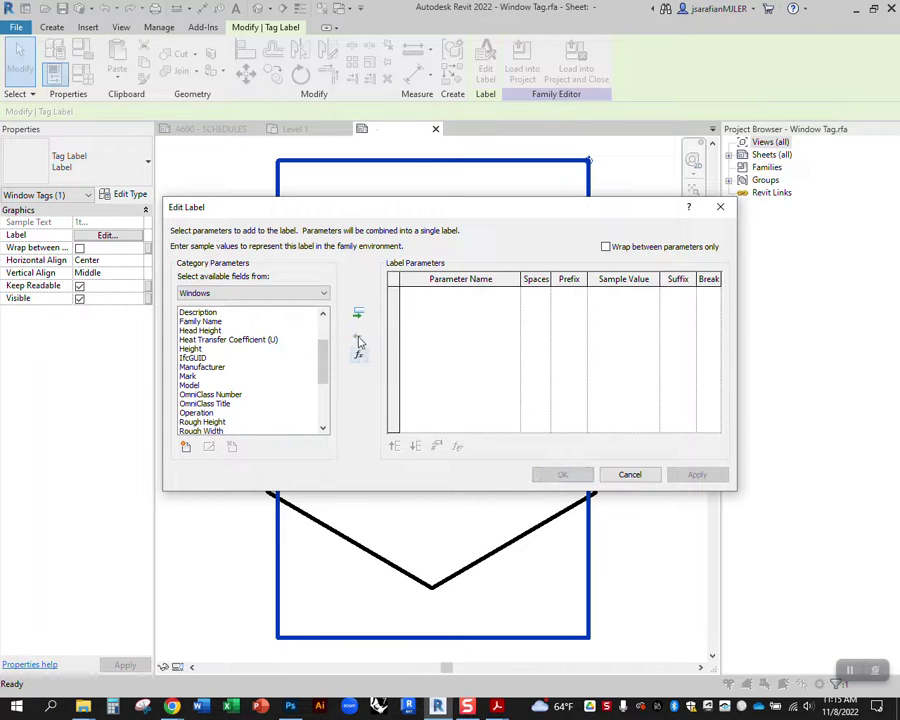
left_click(188, 377)
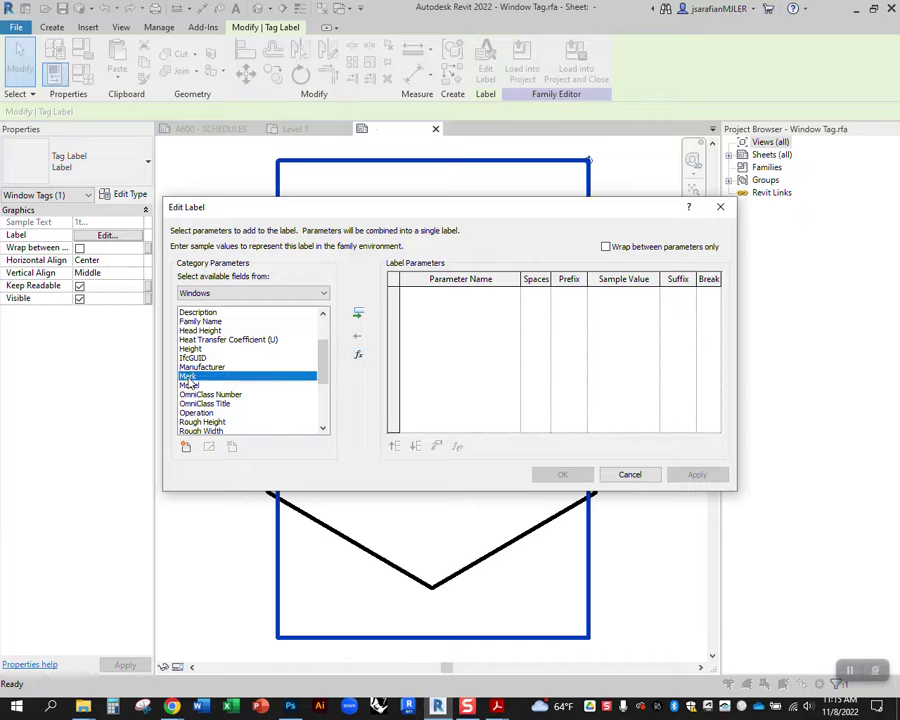
left_click(359, 317)
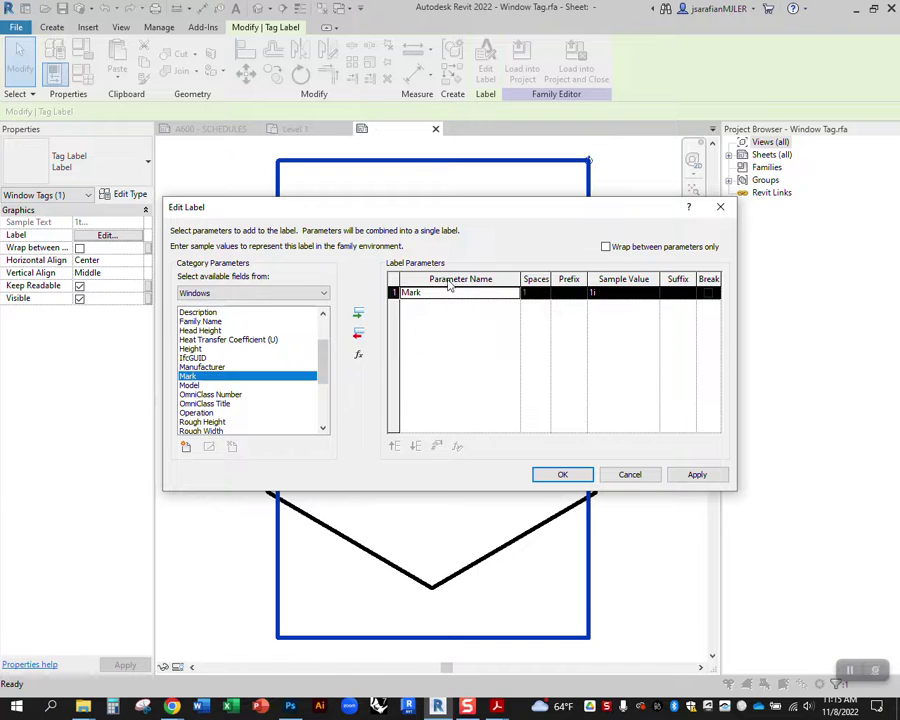
left_click(559, 475)
left_click(660, 364)
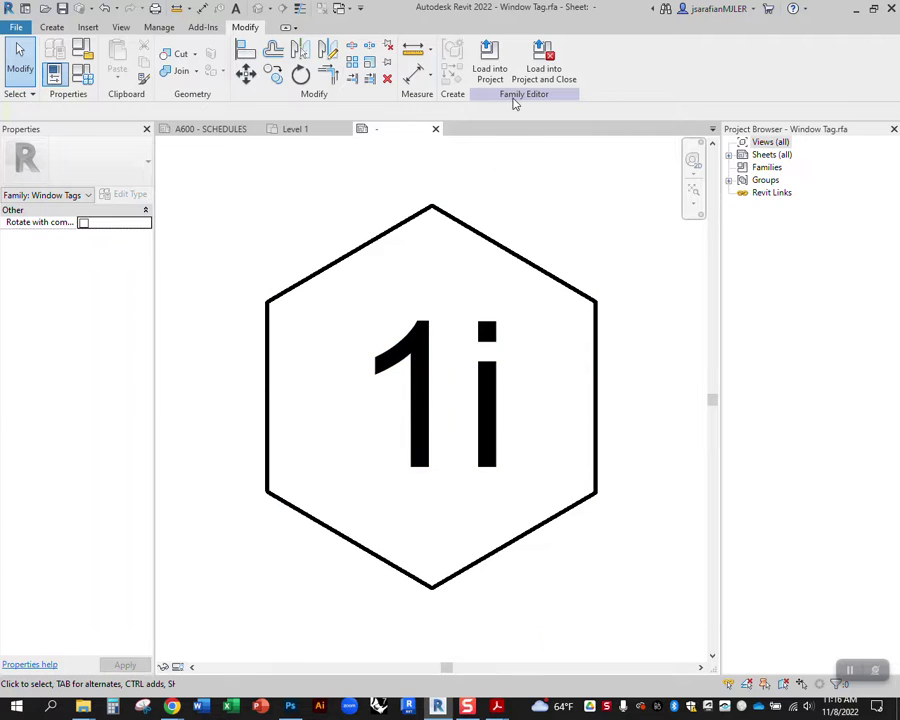
Step: Save the edited tag as Window Tag_Mark.rfa, replacing the file, and overwrite it in Project1
left_click(534, 70)
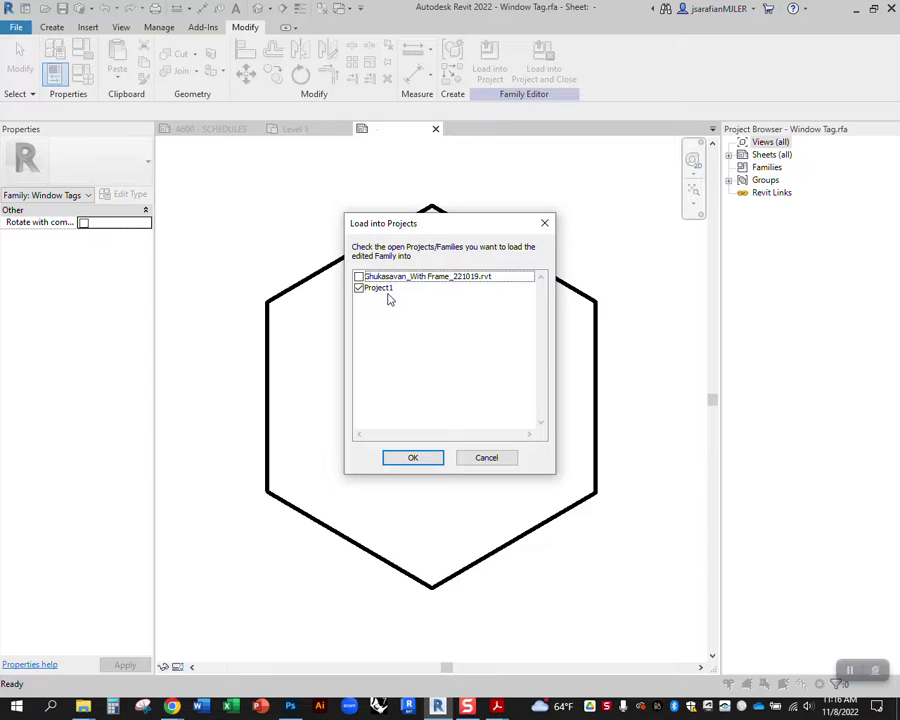
left_click(408, 456)
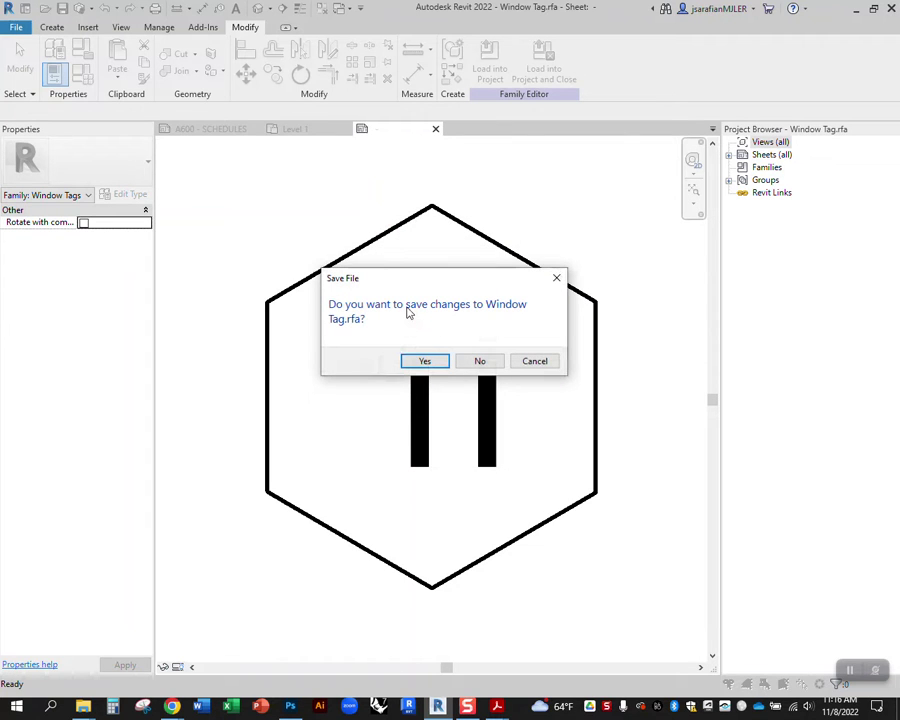
left_click(422, 362)
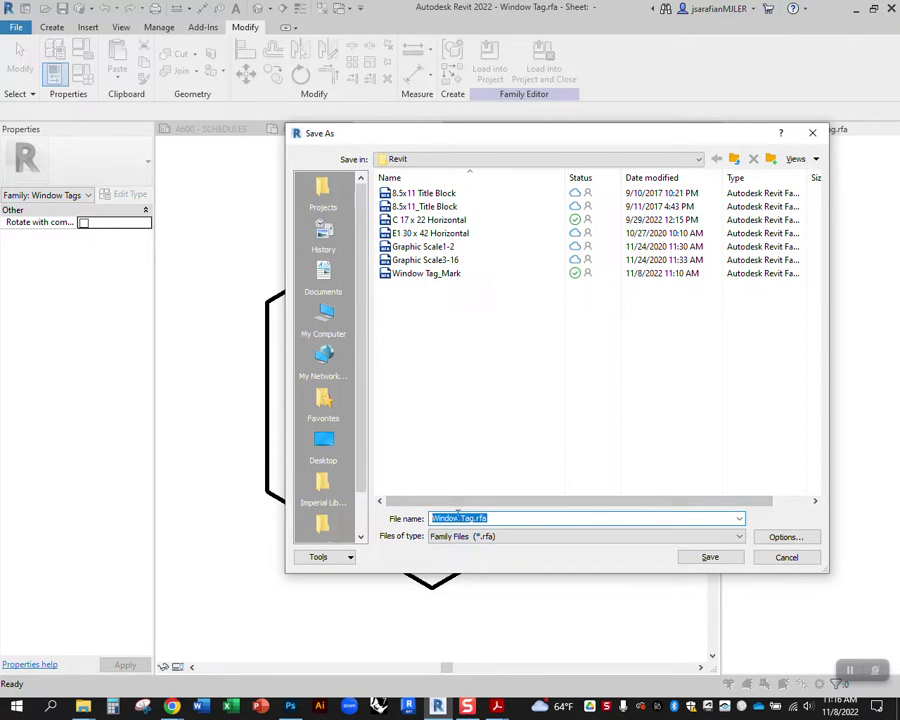
left_click(427, 275)
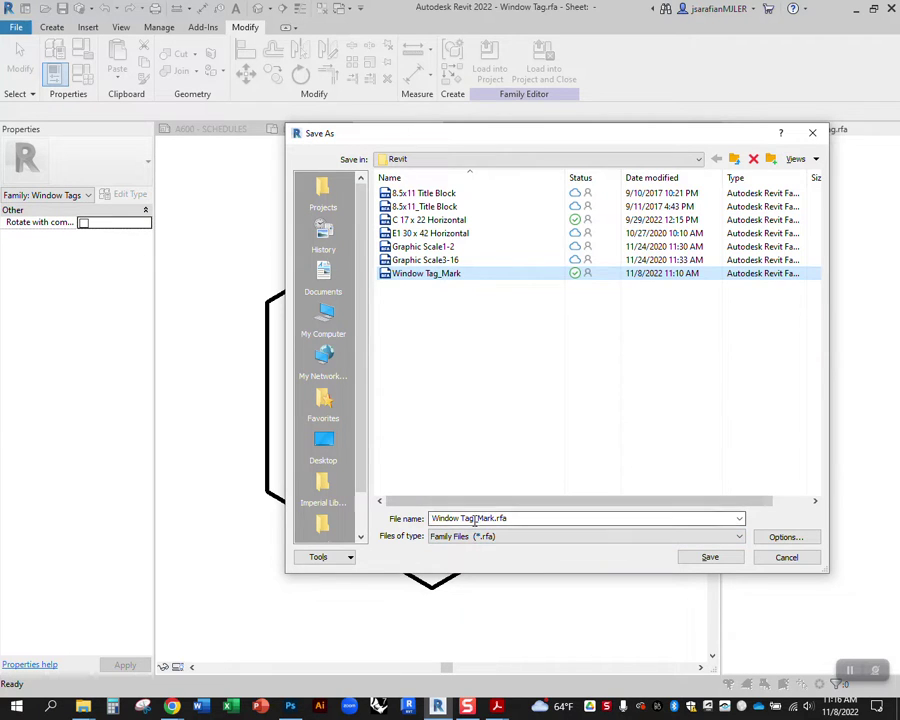
left_click(724, 564)
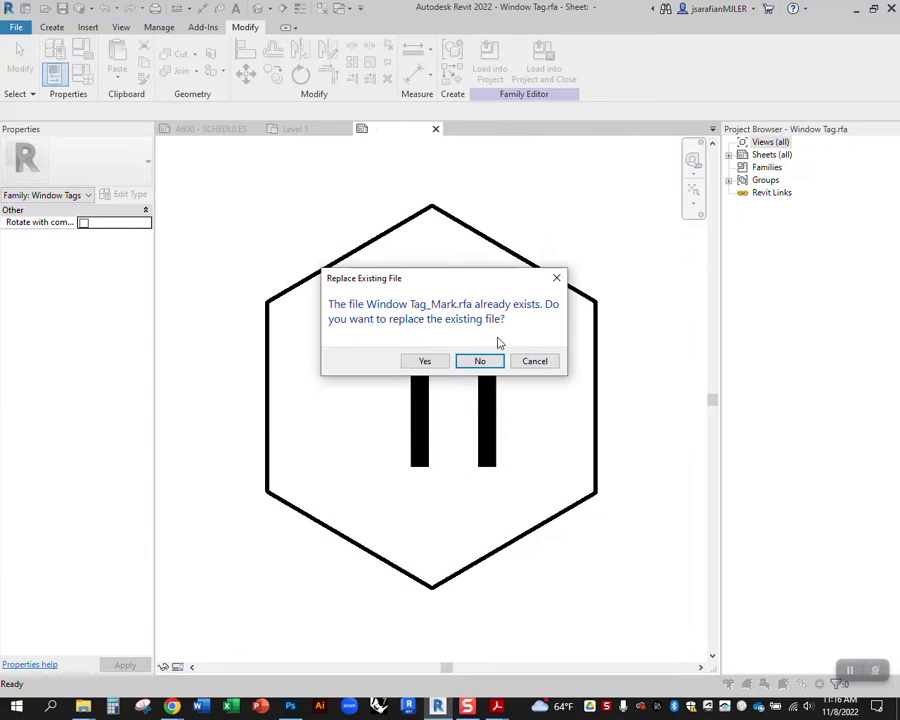
left_click(430, 363)
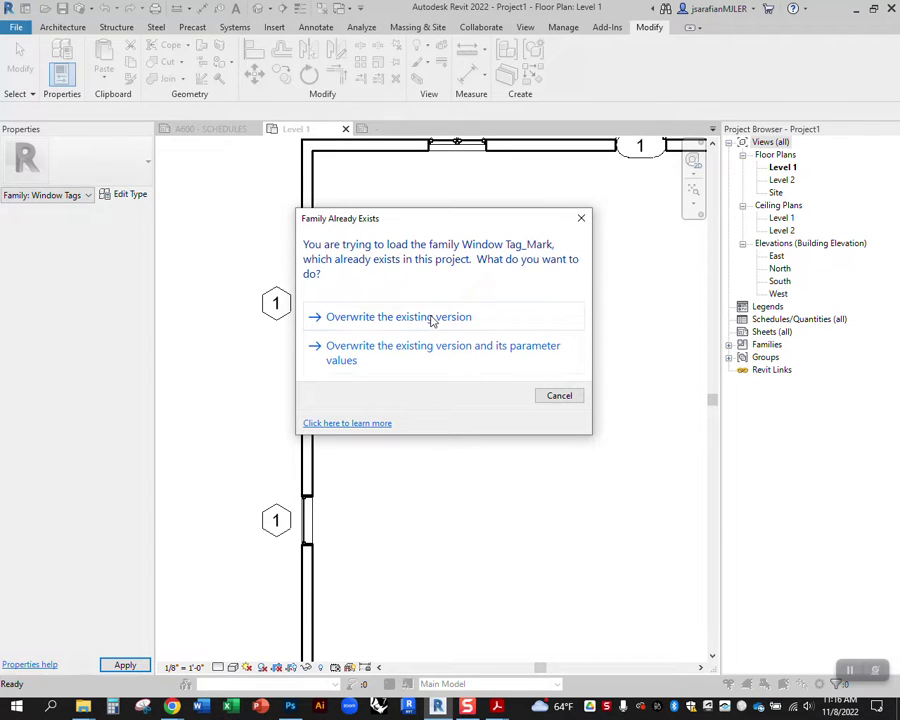
left_click(398, 317)
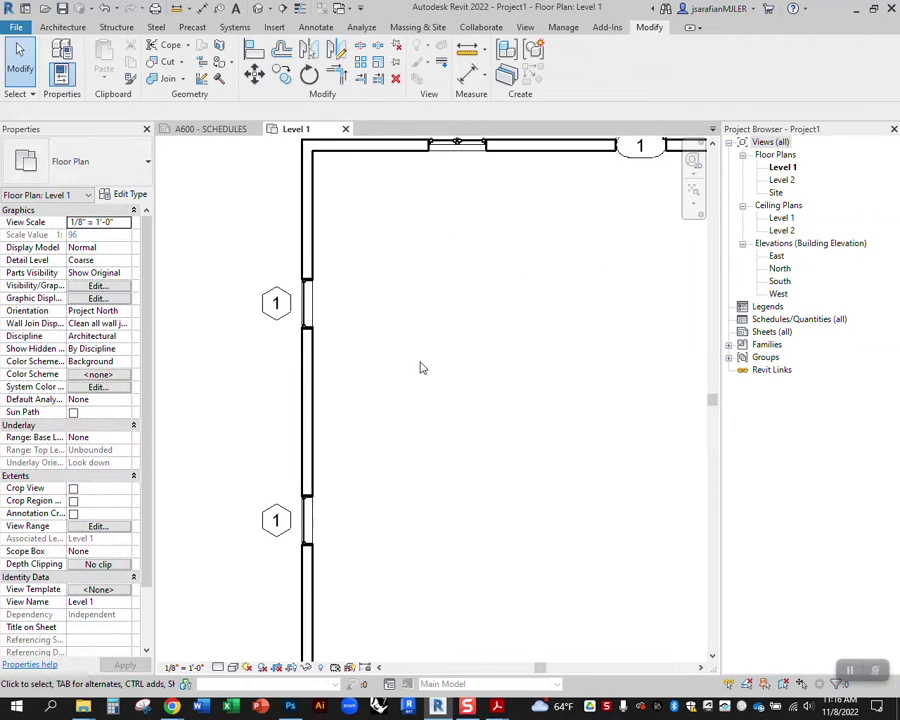
Step: Delete the three old window tags on the left and top walls
scroll(380, 362, "down", 2)
left_click(316, 331)
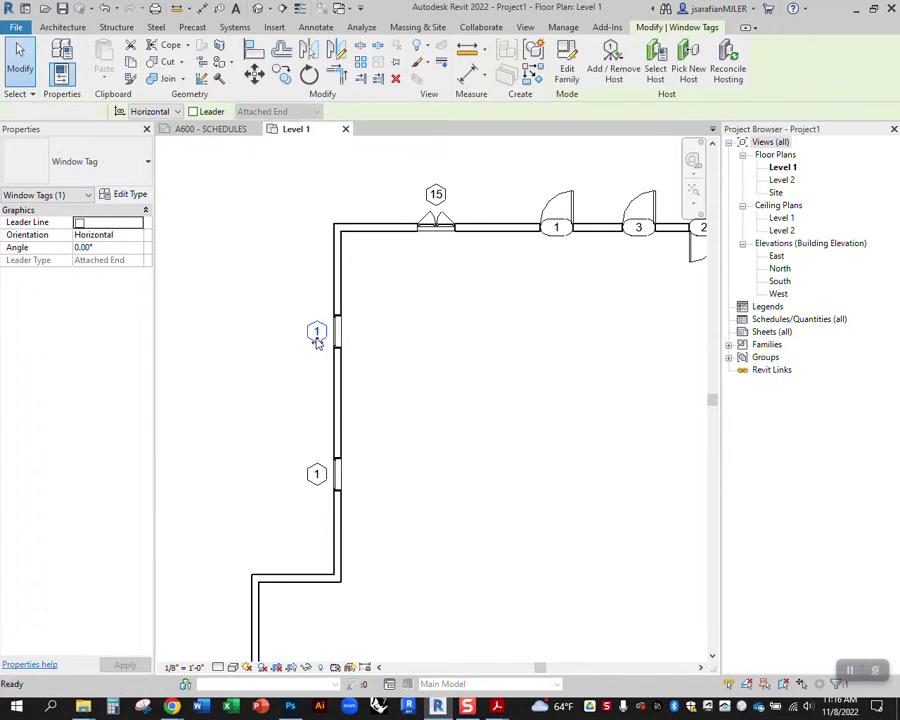
key("Delete")
left_click(316, 473)
key("Delete")
left_click(438, 195)
key("Delete")
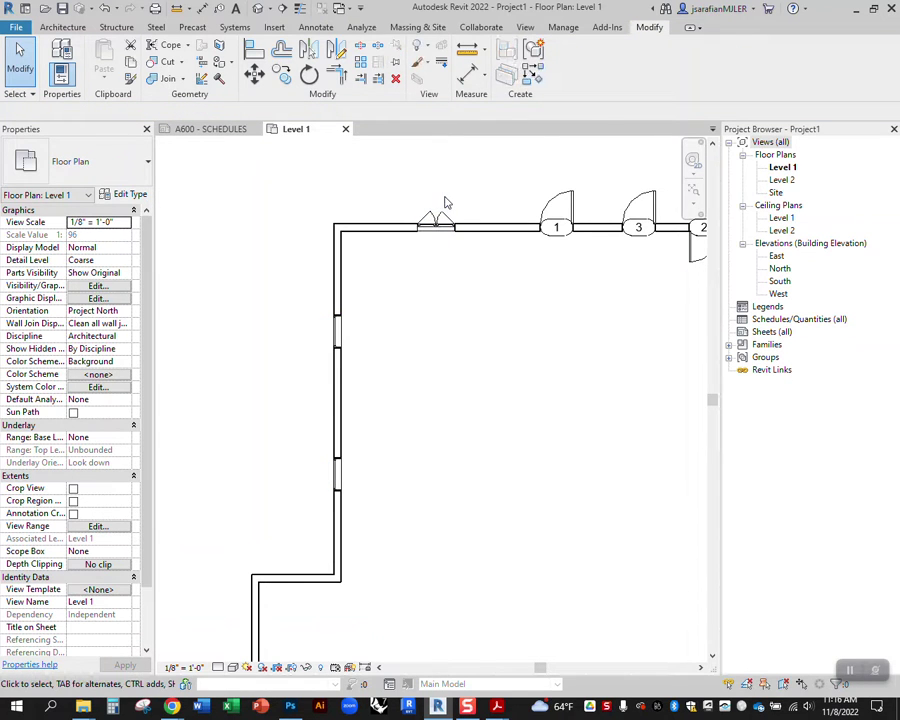
Step: Tag the five windows on the left, top and right walls by category, numbered 1–5
left_click(316, 27)
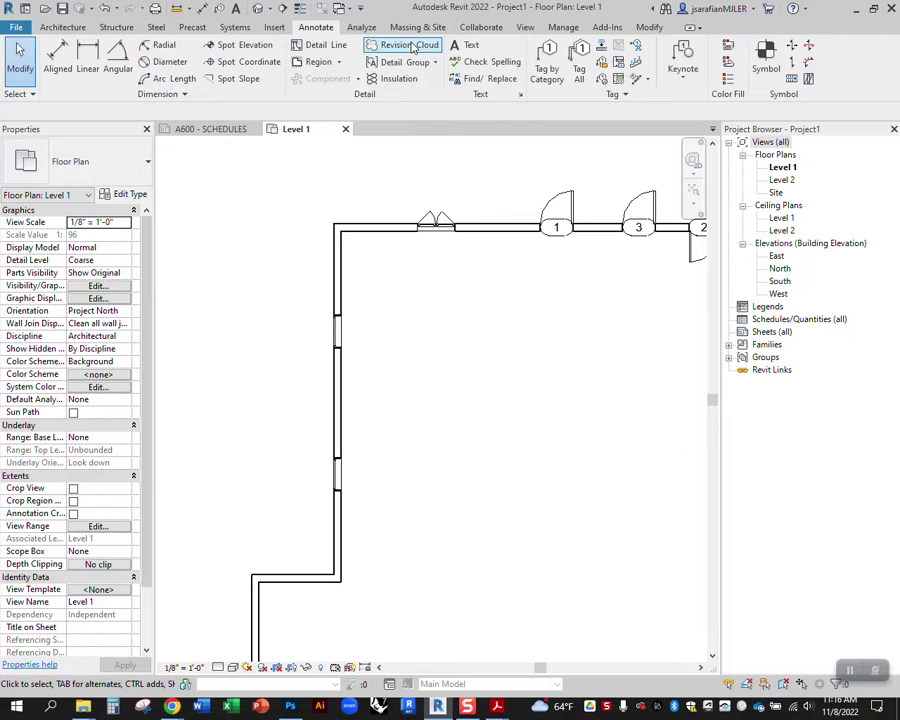
left_click(540, 56)
left_click(336, 476)
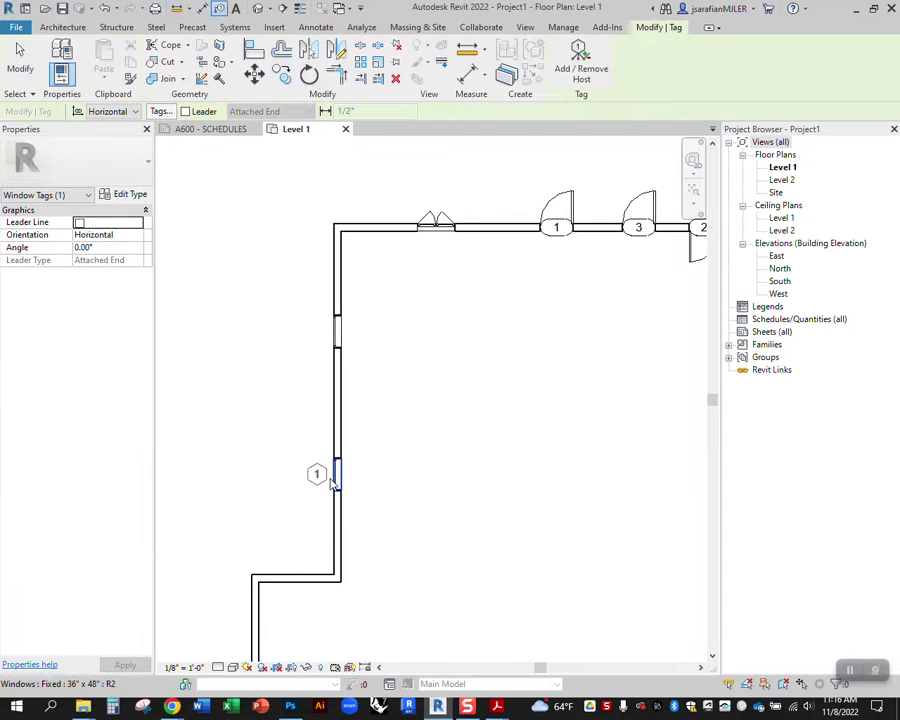
left_click(335, 337)
left_click(435, 224)
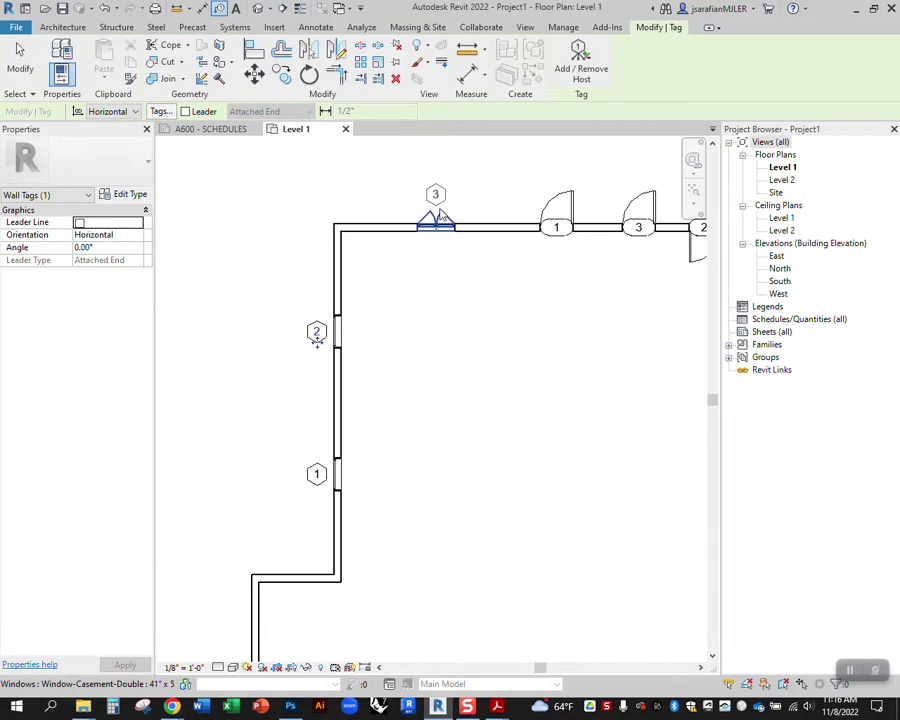
scroll(255, 225, "down", 1)
scroll(538, 281, "down", 2)
scroll(565, 300, "up", 2)
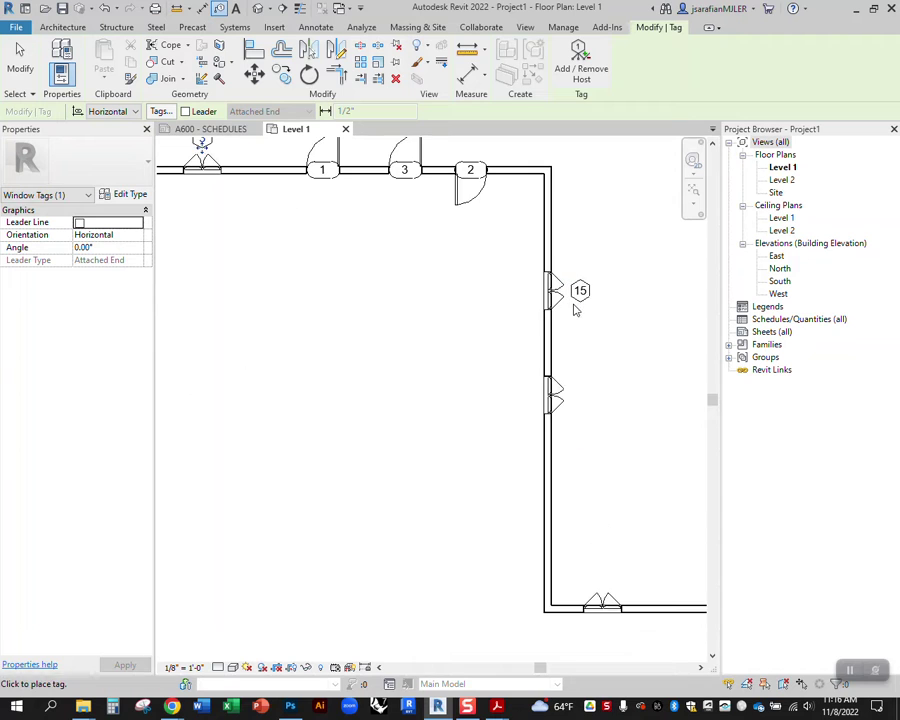
key("Escape")
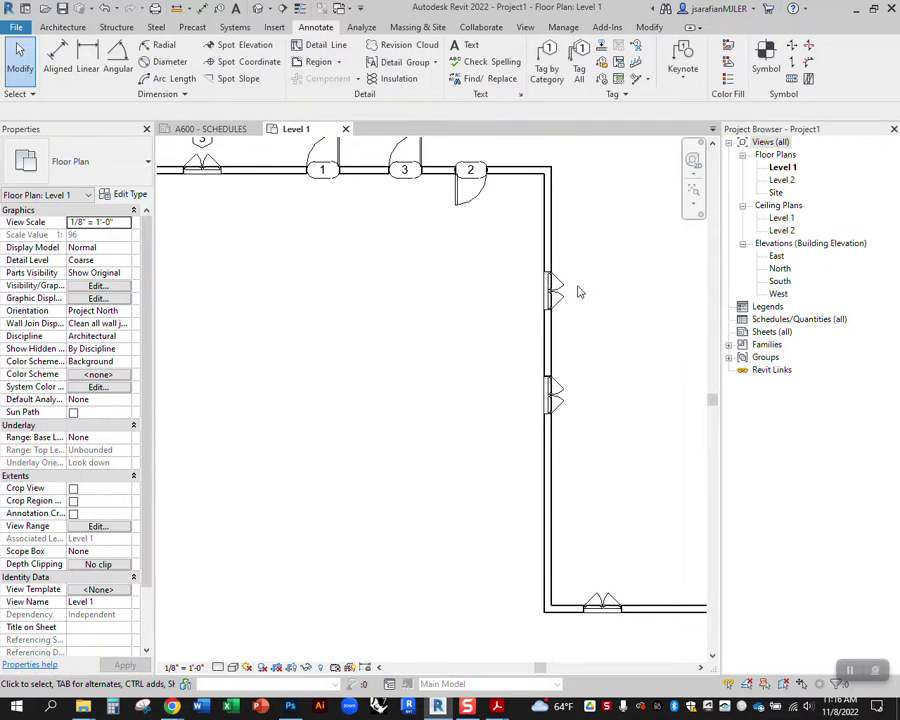
left_click(546, 68)
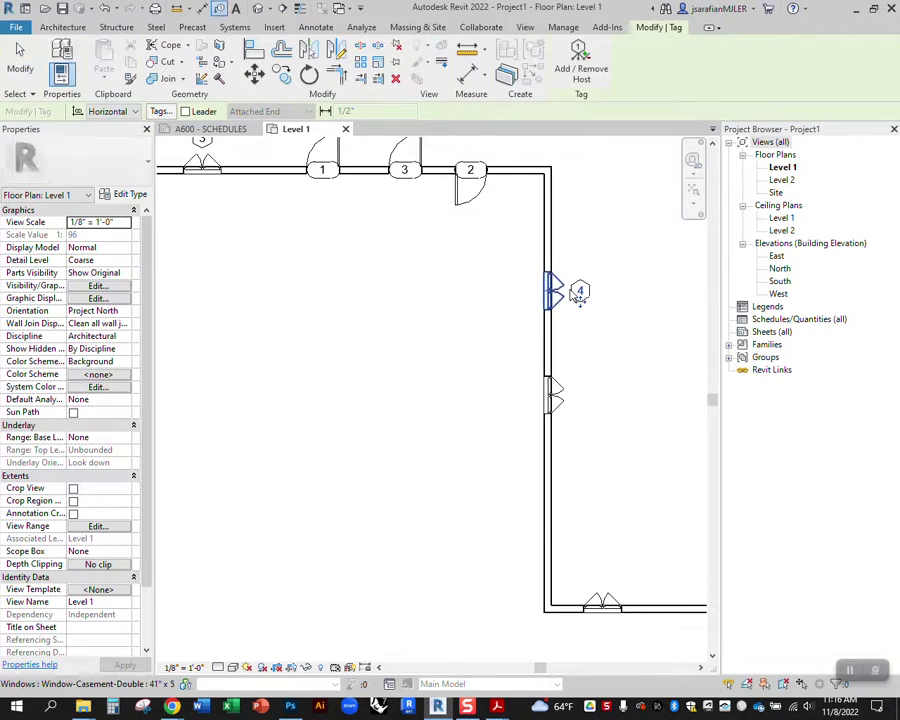
left_click(576, 292)
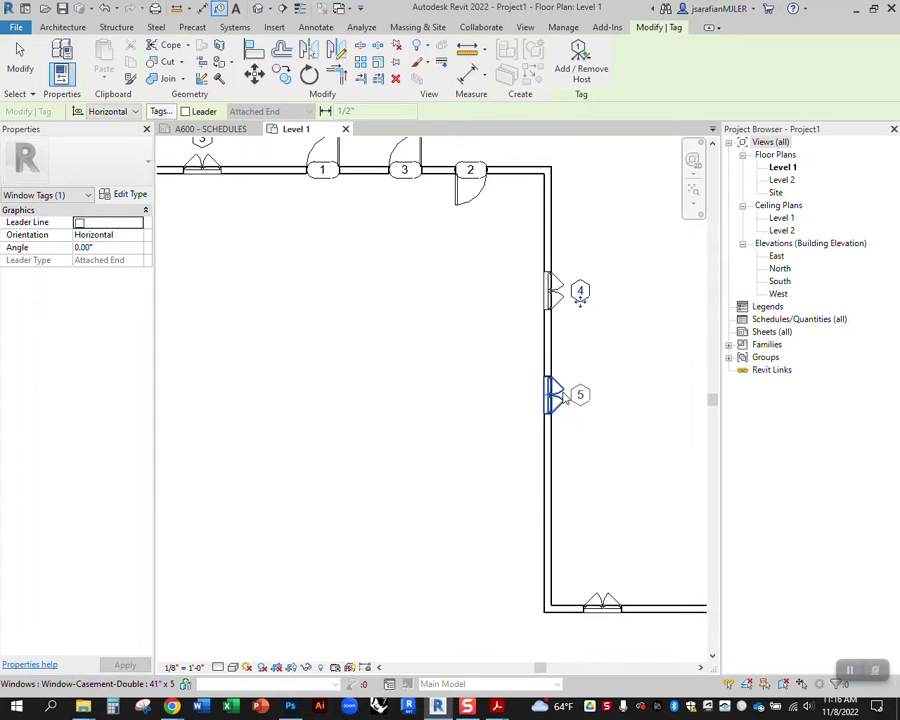
left_click(574, 396)
Step: Open the Window Tag_Mark family from tag 3 and review the 1i label's Mark parameter
scroll(601, 351, "down", 4)
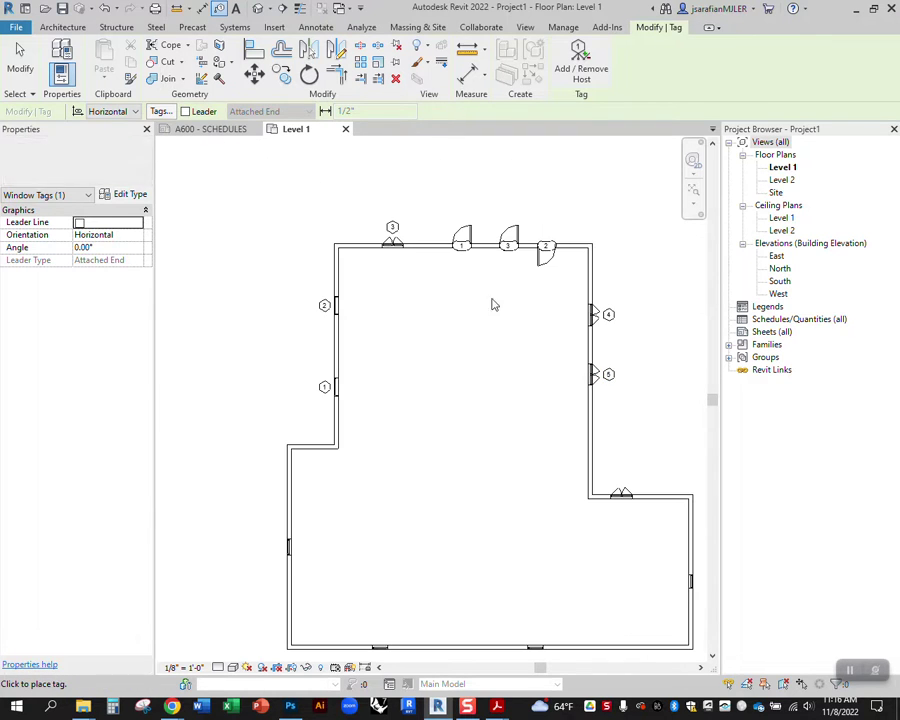
key("Escape")
scroll(432, 220, "up", 4)
left_click(440, 217)
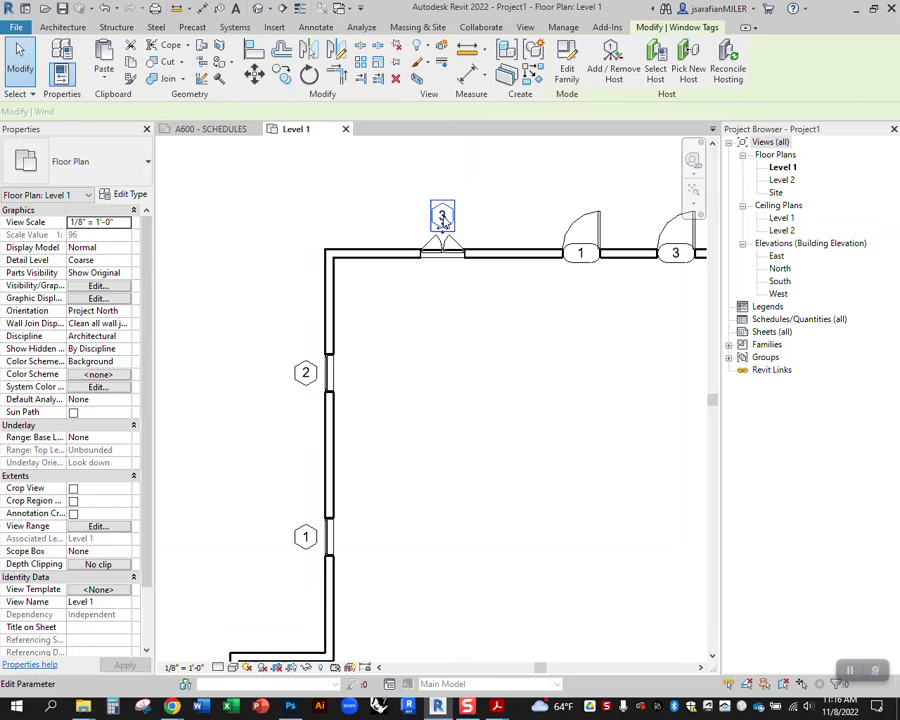
left_click(566, 70)
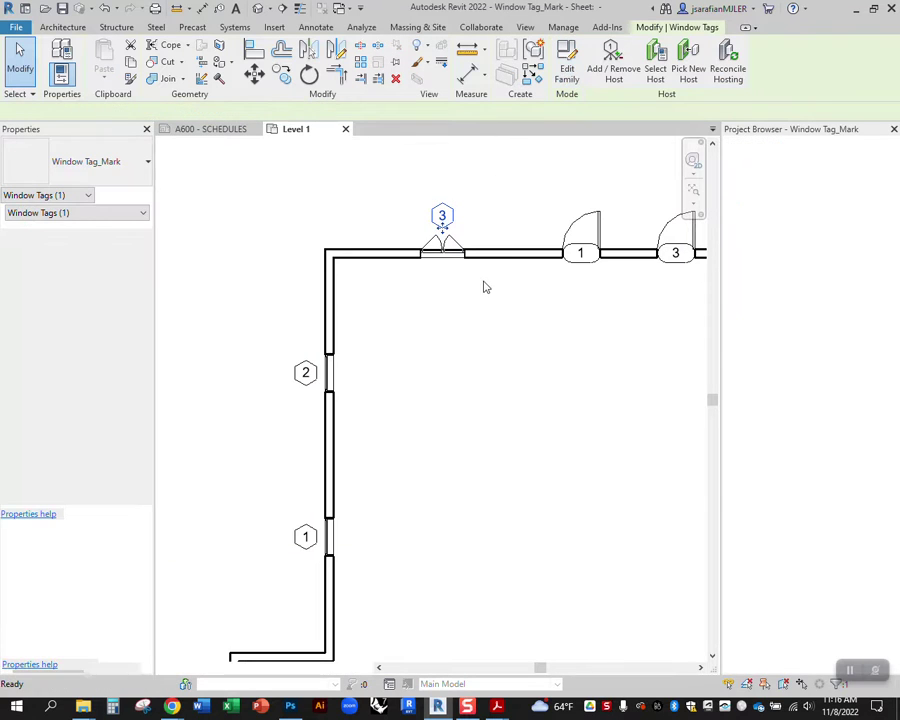
left_click(428, 367)
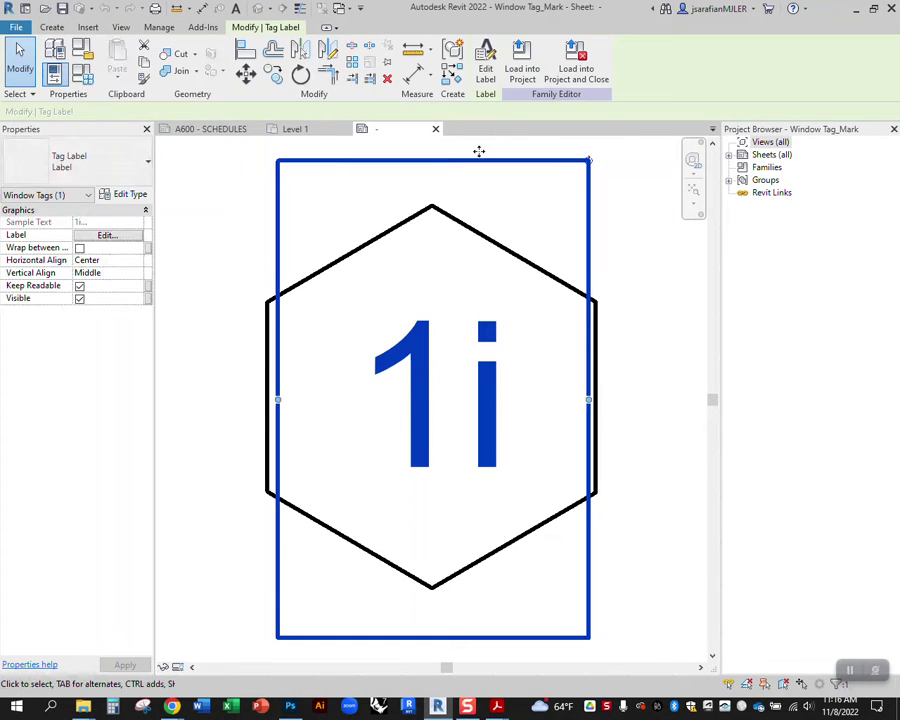
left_click(485, 70)
left_click(394, 292)
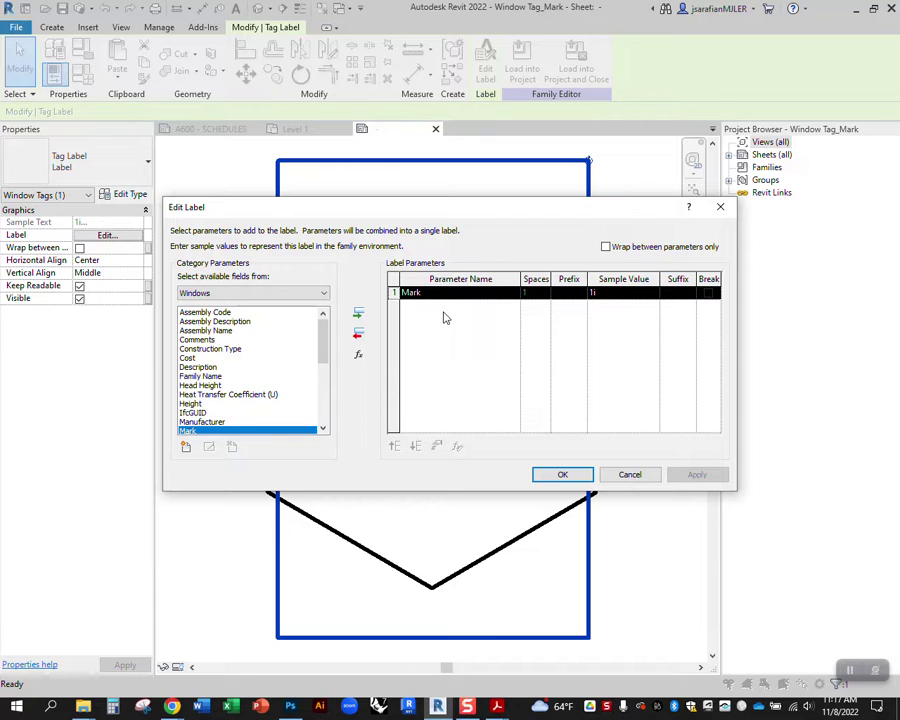
left_click(561, 476)
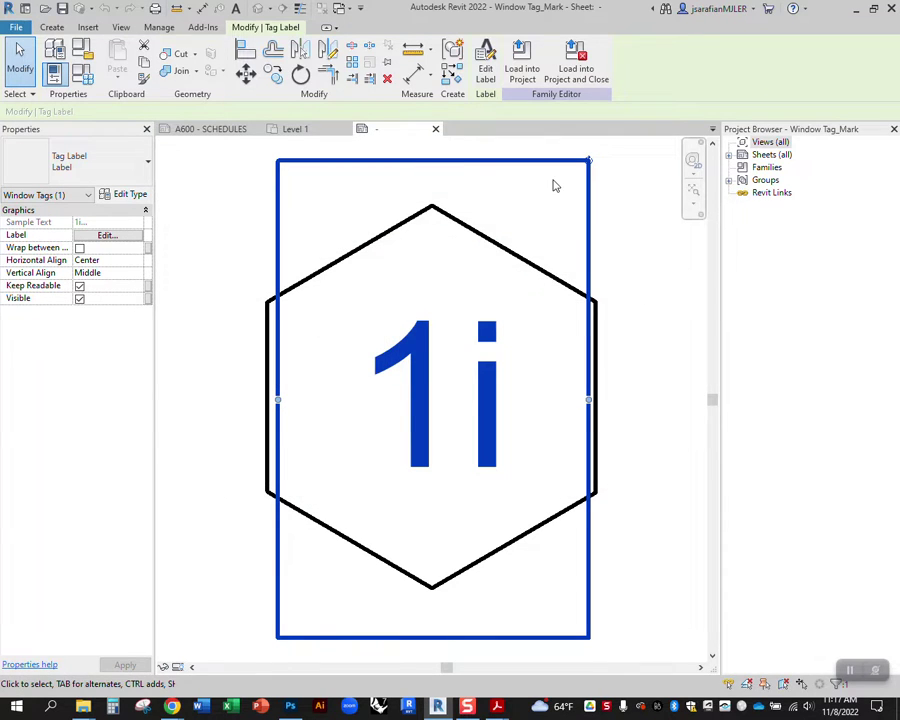
left_click(568, 84)
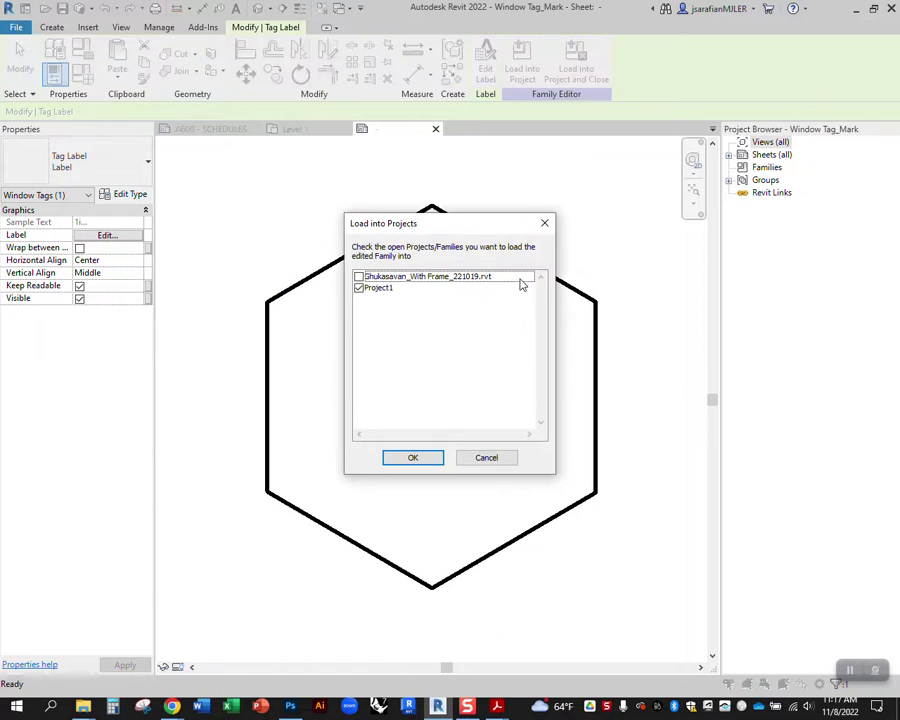
left_click(413, 457)
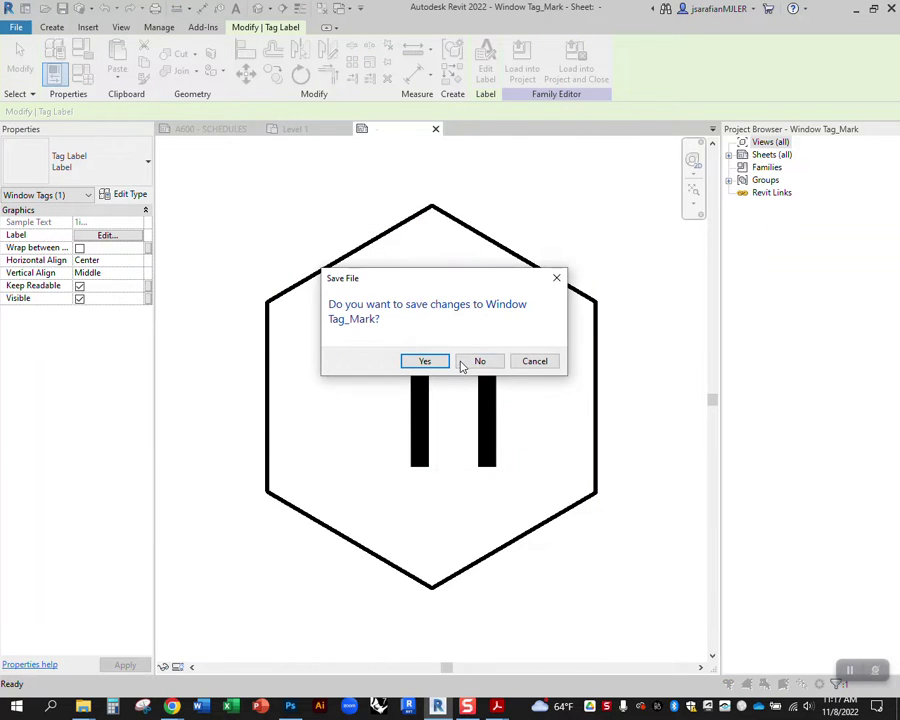
left_click(477, 361)
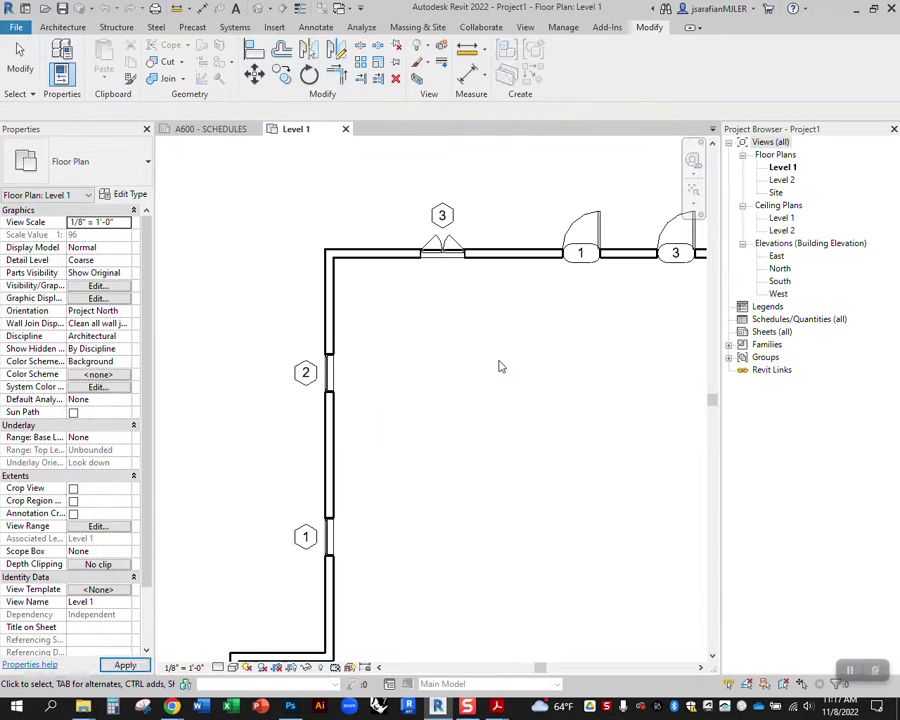
scroll(277, 257, "down", 2)
scroll(283, 458, "up", 2)
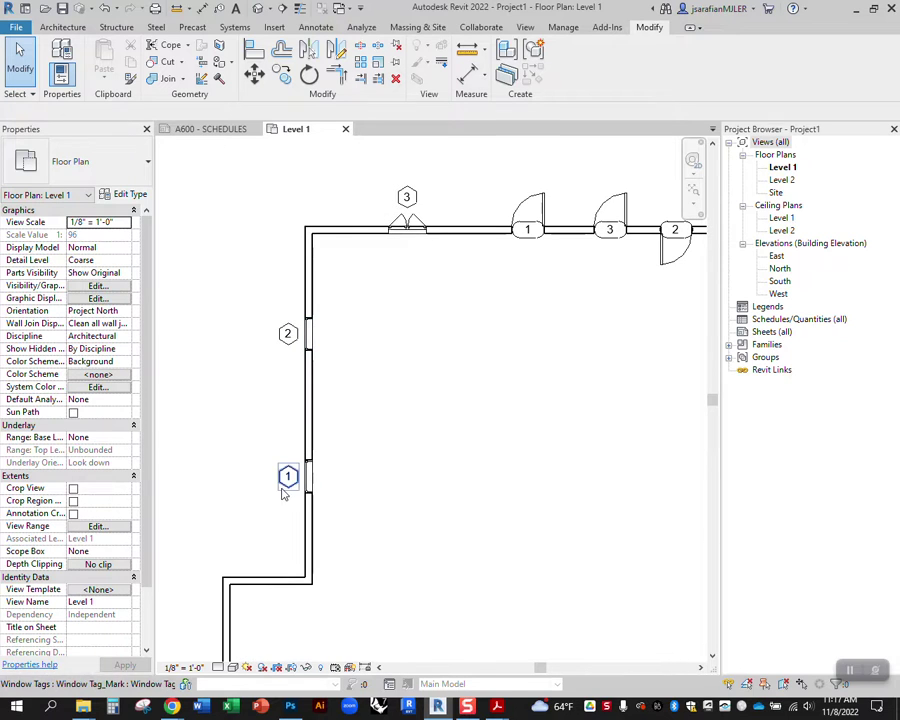
middle_click_drag(602, 262, 481, 335)
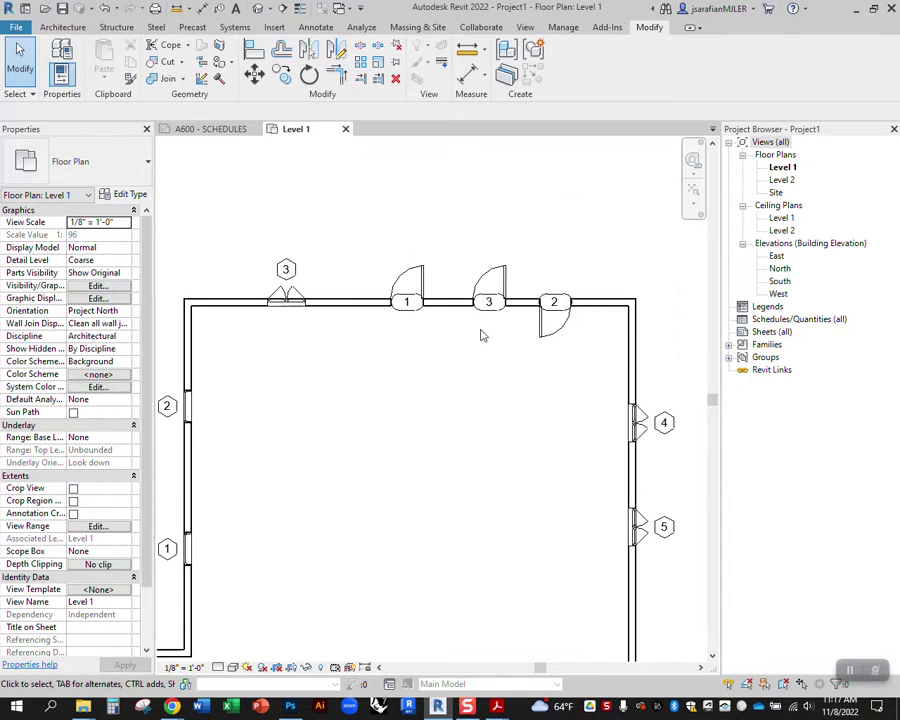
scroll(485, 320, "up", 2)
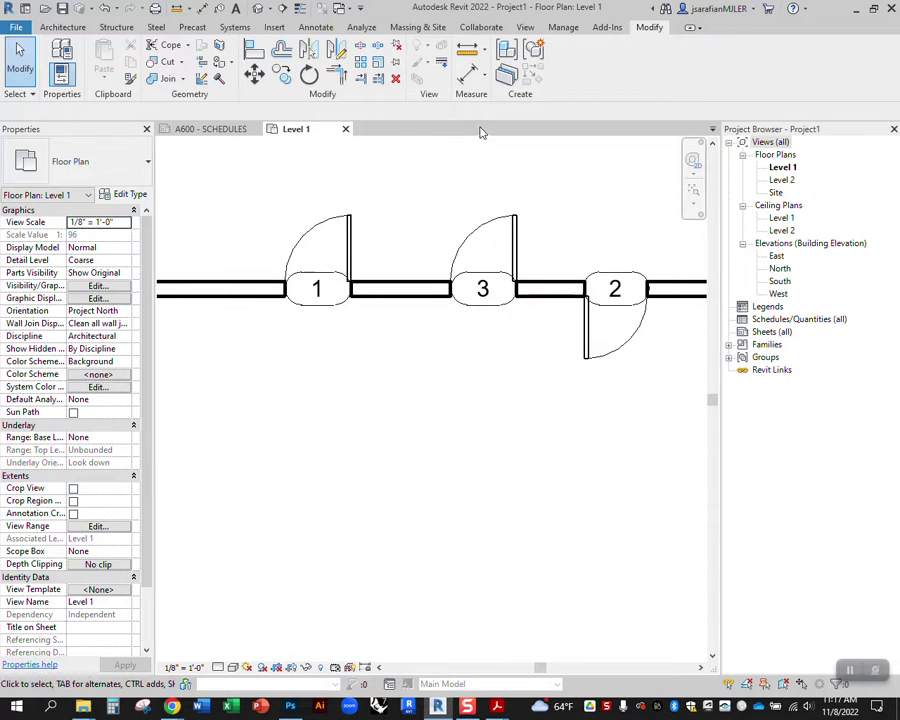
left_click(525, 28)
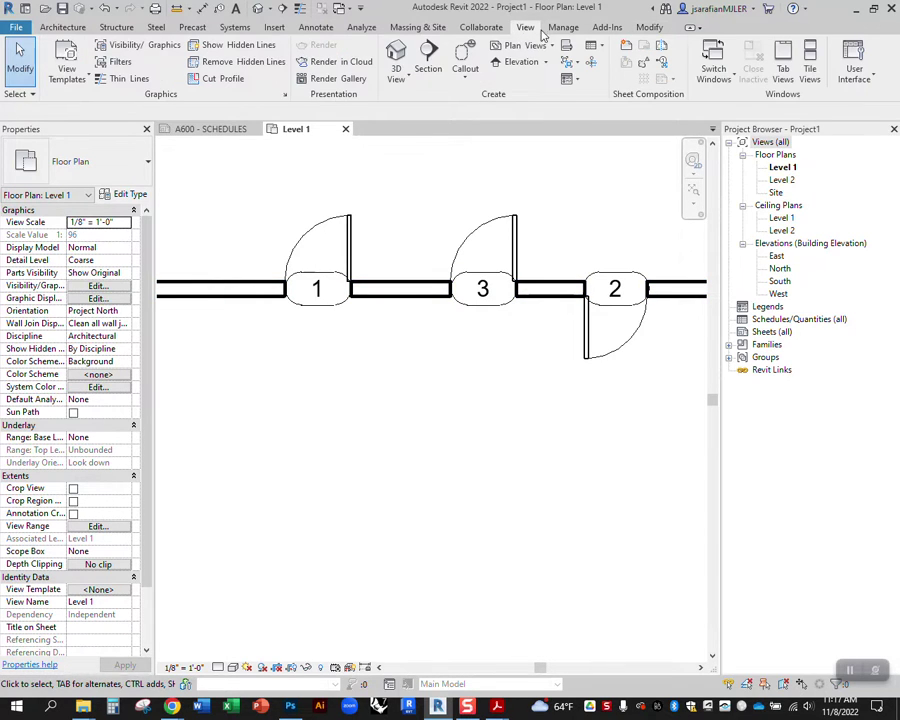
Step: Start a new Schedule/Quantities list for the Windows category
left_click(596, 48)
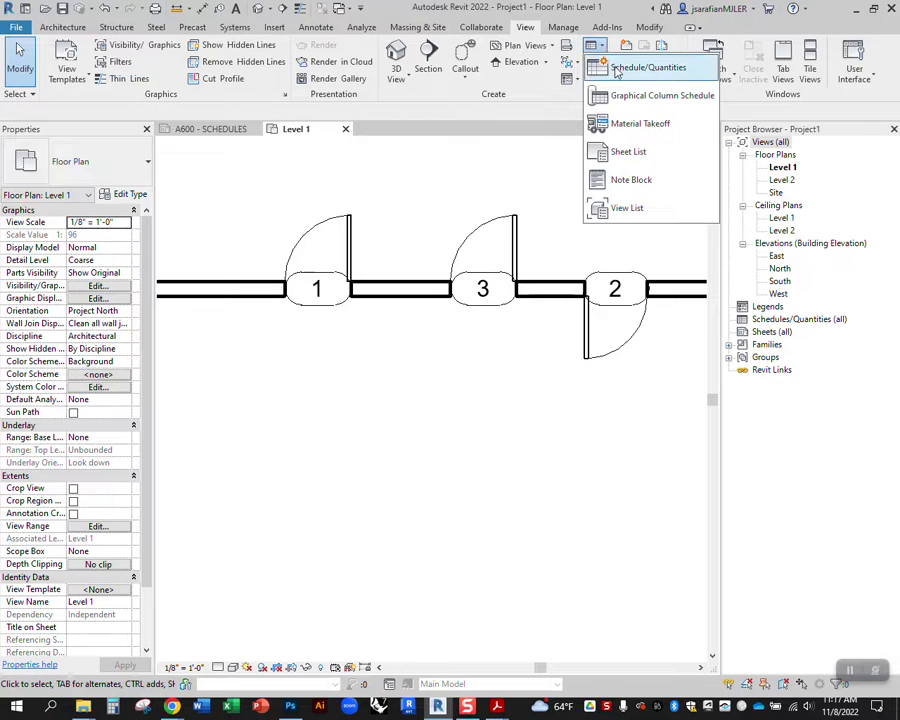
left_click(619, 70)
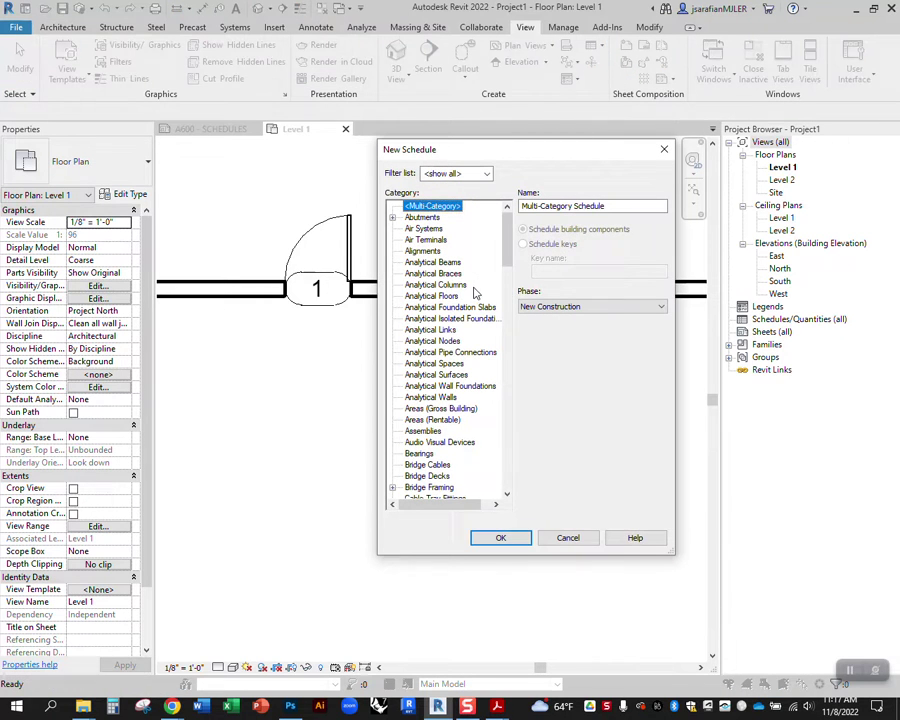
left_click_drag(507, 240, 507, 463)
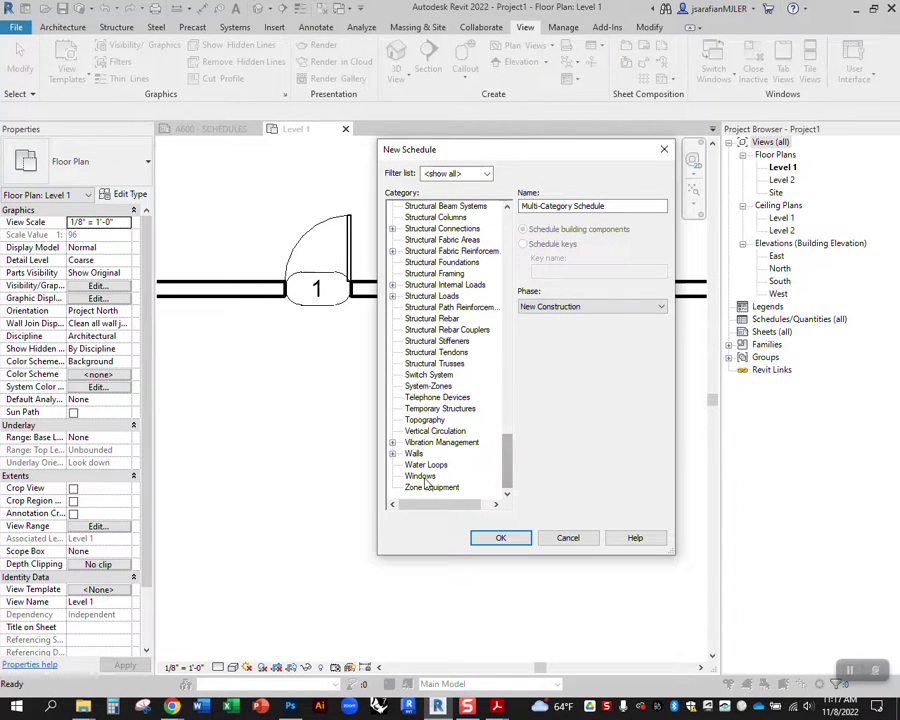
left_click(423, 477)
left_click(501, 537)
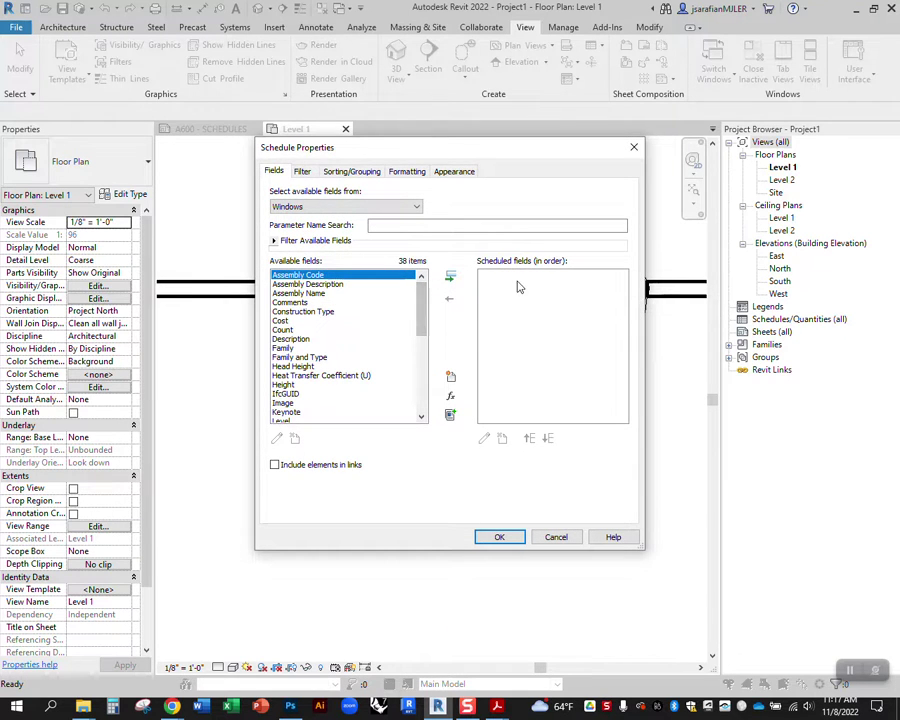
Step: Add the Mark, Height and Width fields to the schedule
left_click_drag(421, 300, 422, 348)
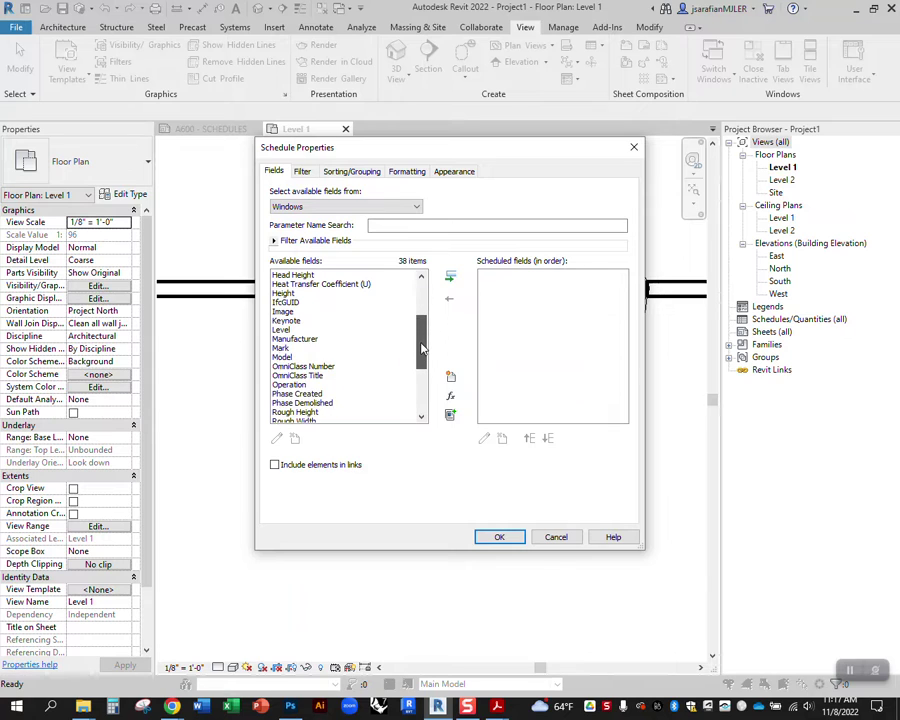
left_click(279, 349)
left_click(452, 278)
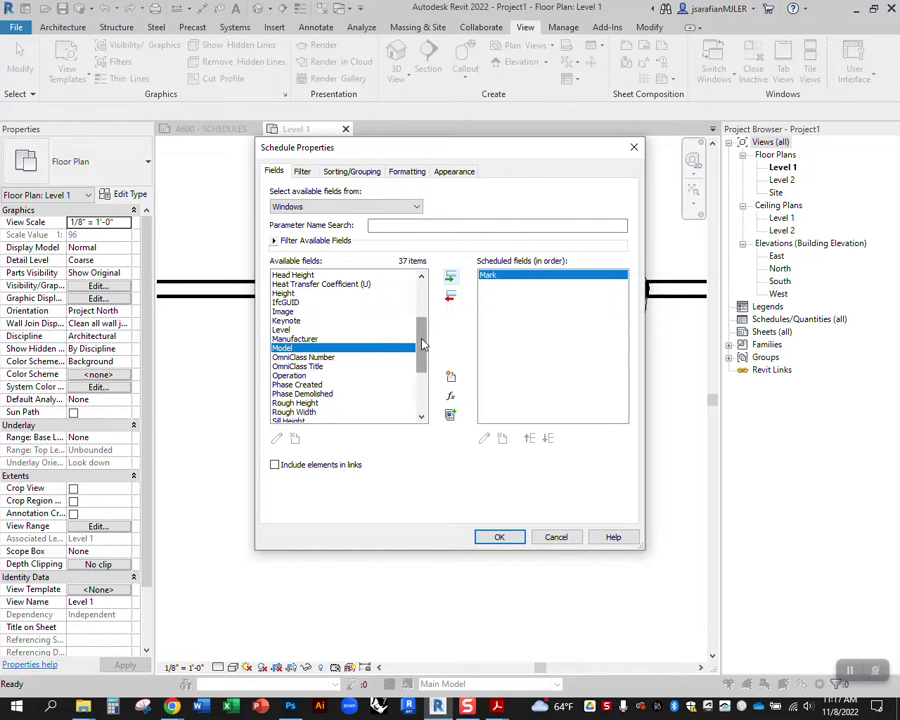
left_click_drag(421, 345, 419, 300)
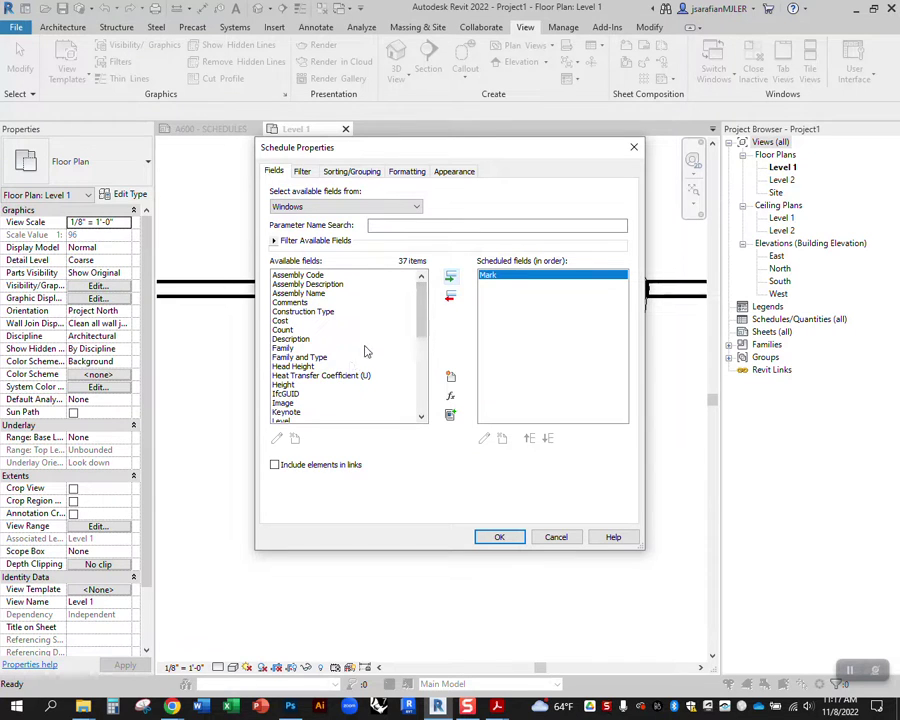
scroll(350, 380, "down", 2)
left_click(293, 393)
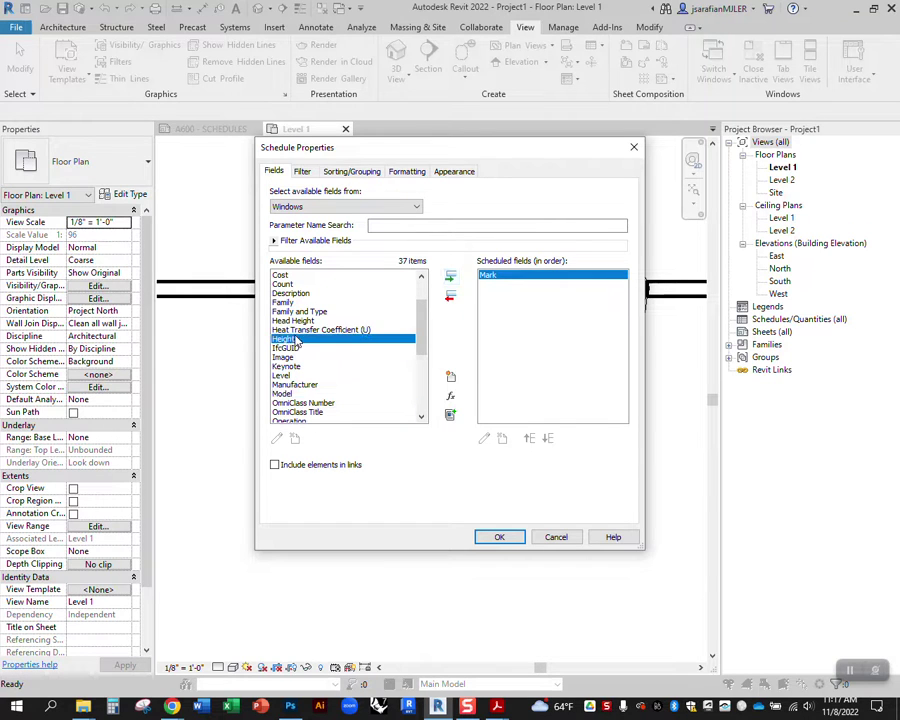
scroll(346, 375, "down", 5)
scroll(346, 385, "down", 1)
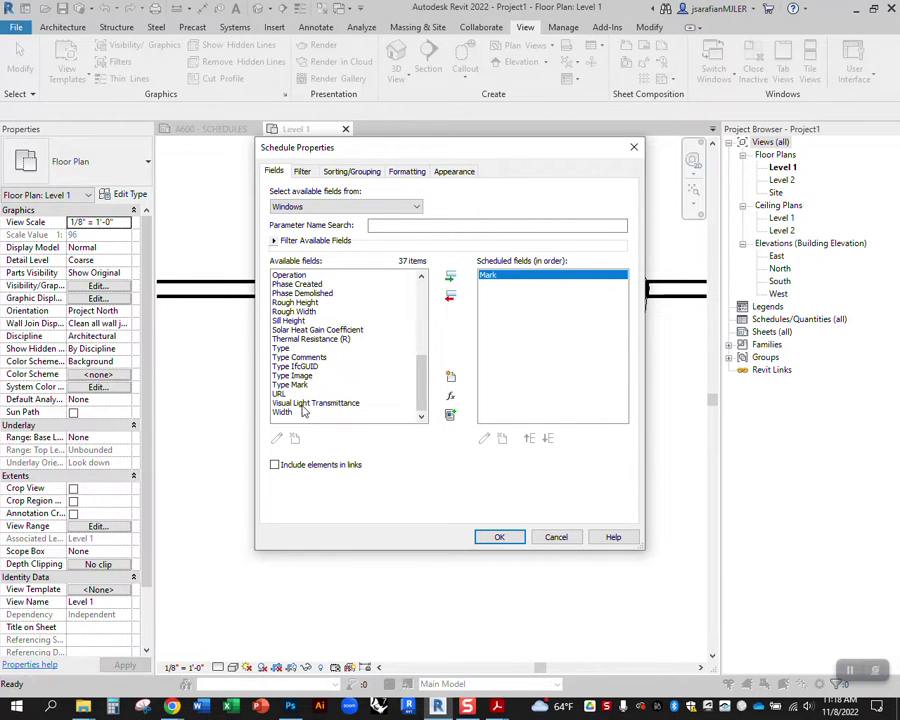
left_click(286, 413)
left_click(450, 276)
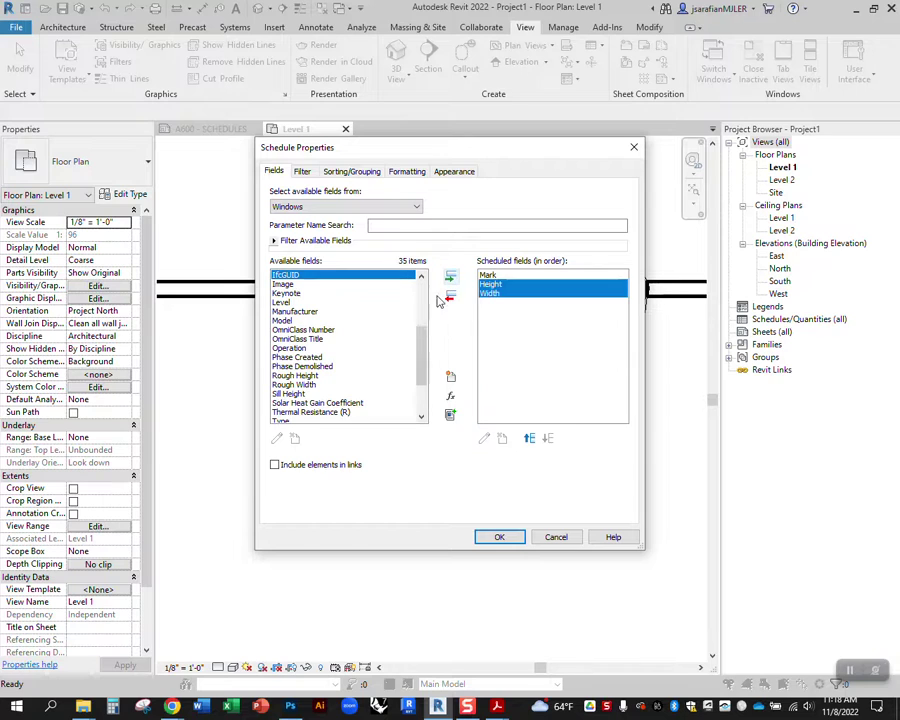
Step: Add the Manufacturer and Comments fields and create the Window Schedule
scroll(365, 345, "down", 3)
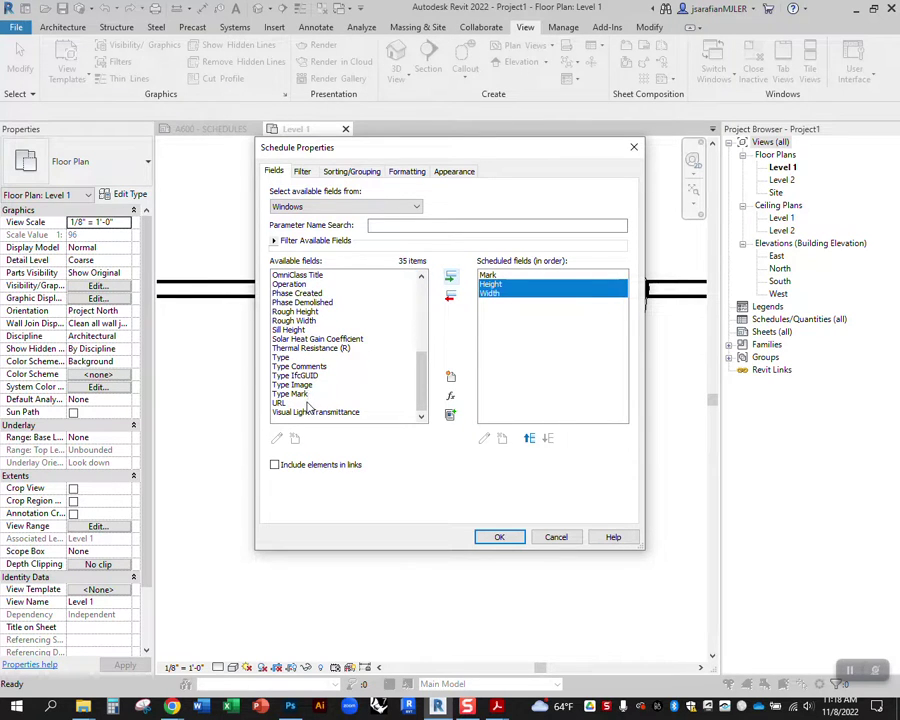
scroll(305, 380, "up", 4)
left_click(296, 331)
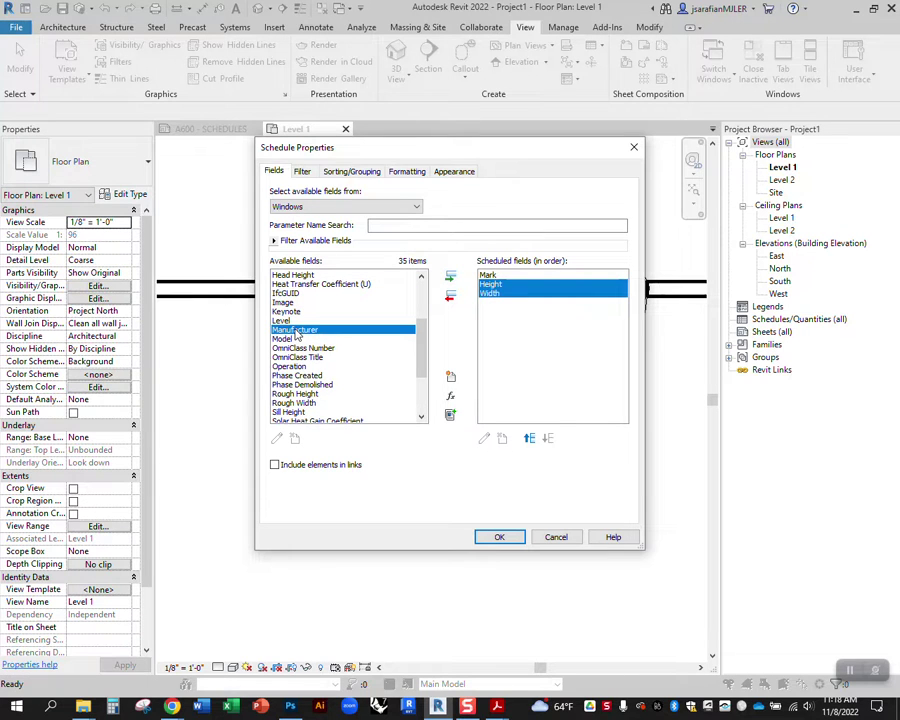
left_click(450, 276)
left_click_drag(411, 343, 419, 316)
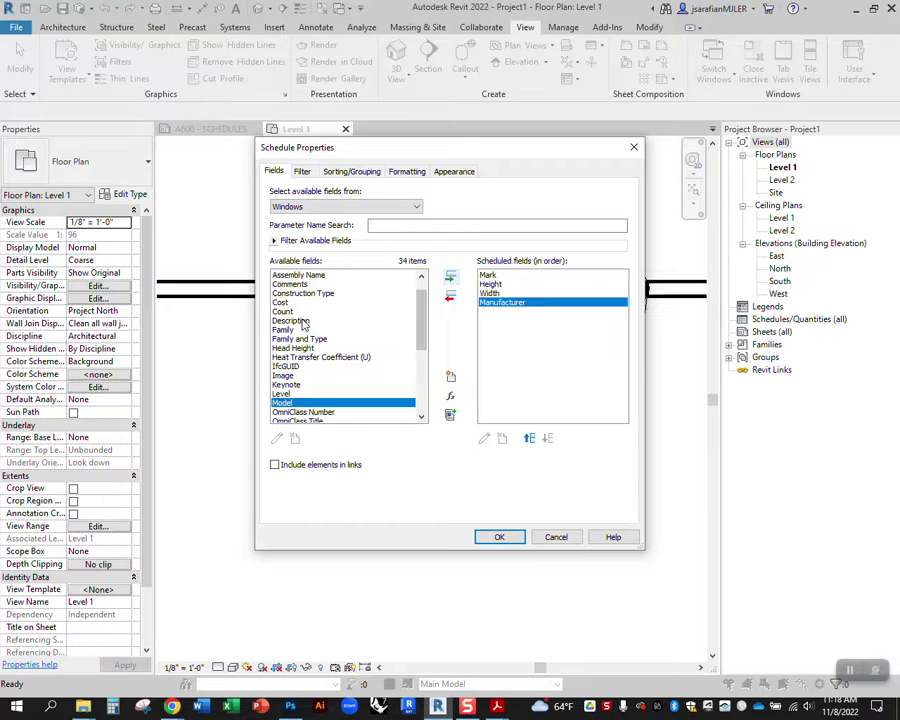
left_click(289, 285)
left_click(451, 277)
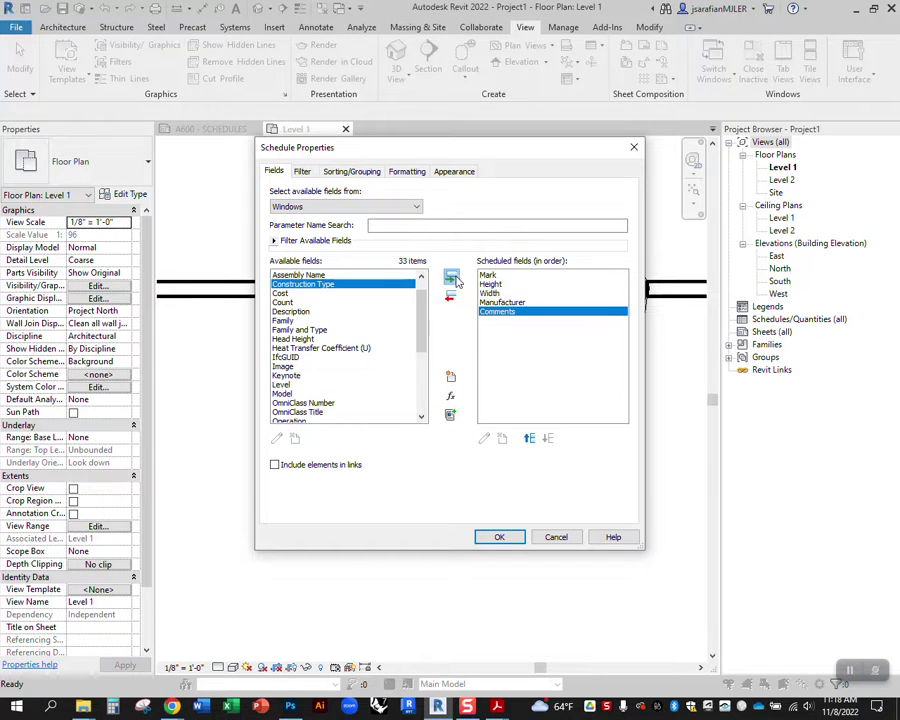
left_click(497, 537)
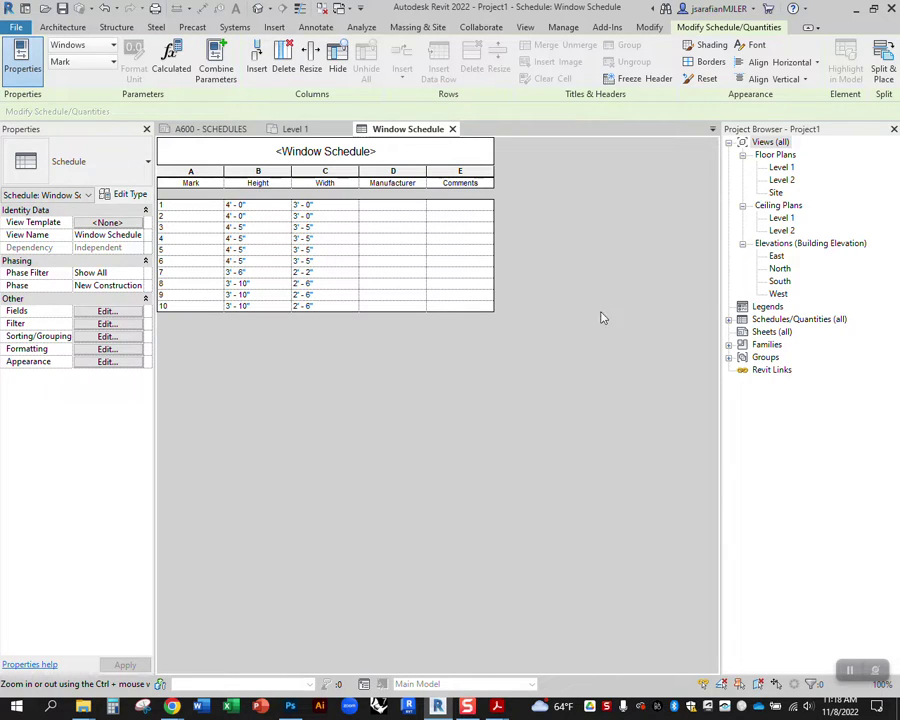
Step: Switch from the Window Schedule to the Level 1 plan and zoom around its window tags
left_click(770, 331)
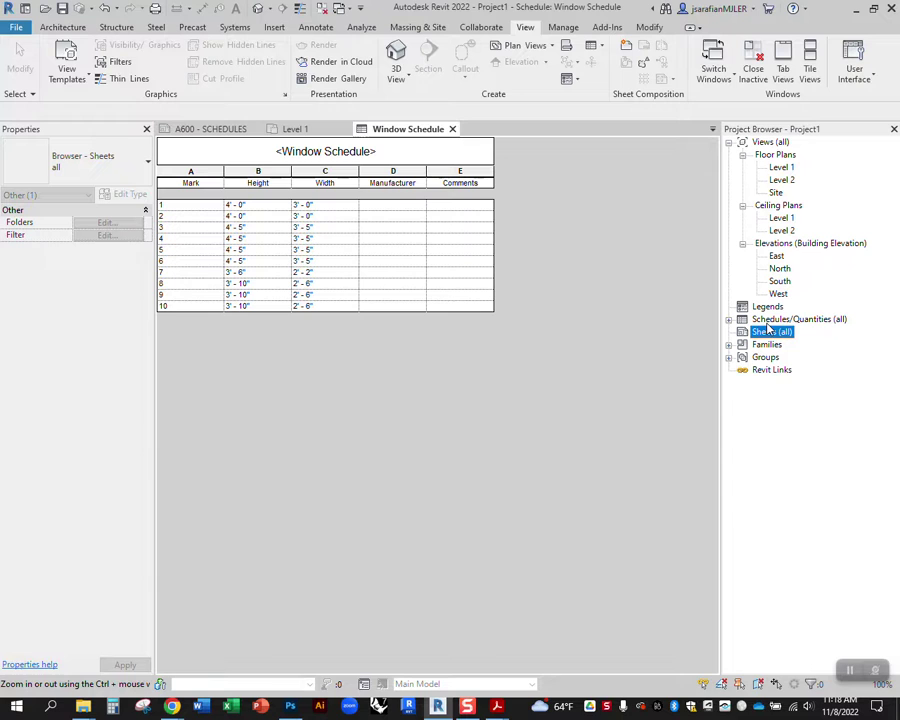
left_click(775, 319)
left_click(296, 128)
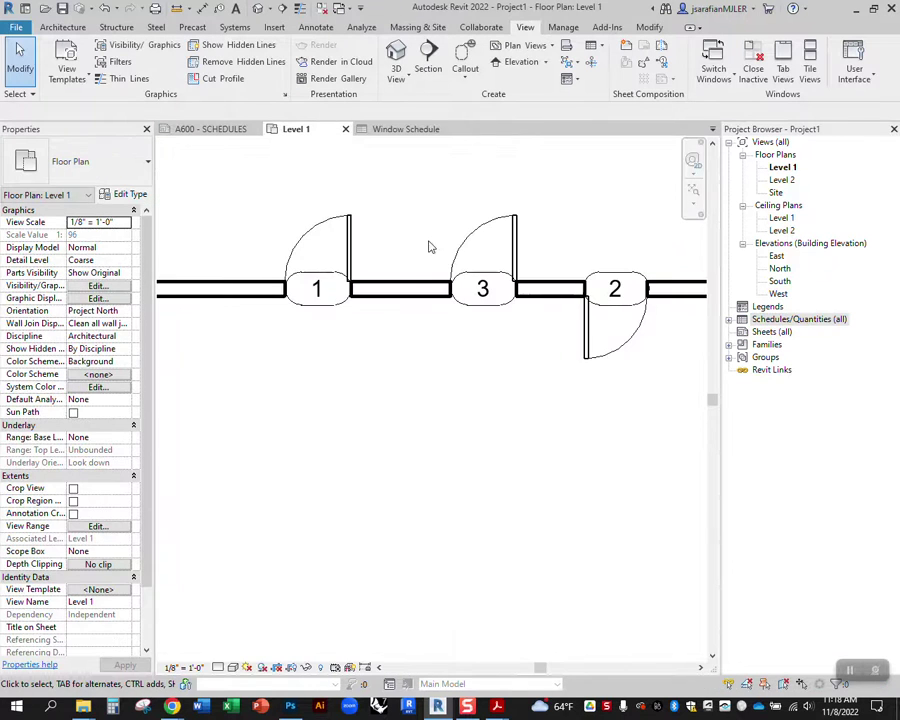
scroll(570, 341, "down", 4)
scroll(279, 470, "up", 5)
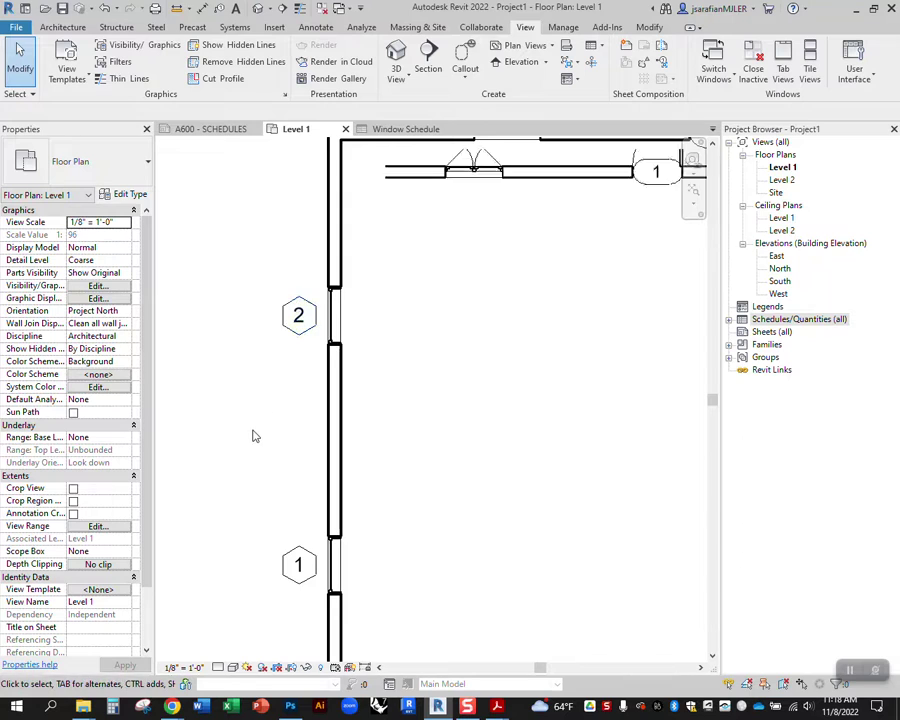
scroll(252, 430, "down", 2)
scroll(446, 212, "up", 1)
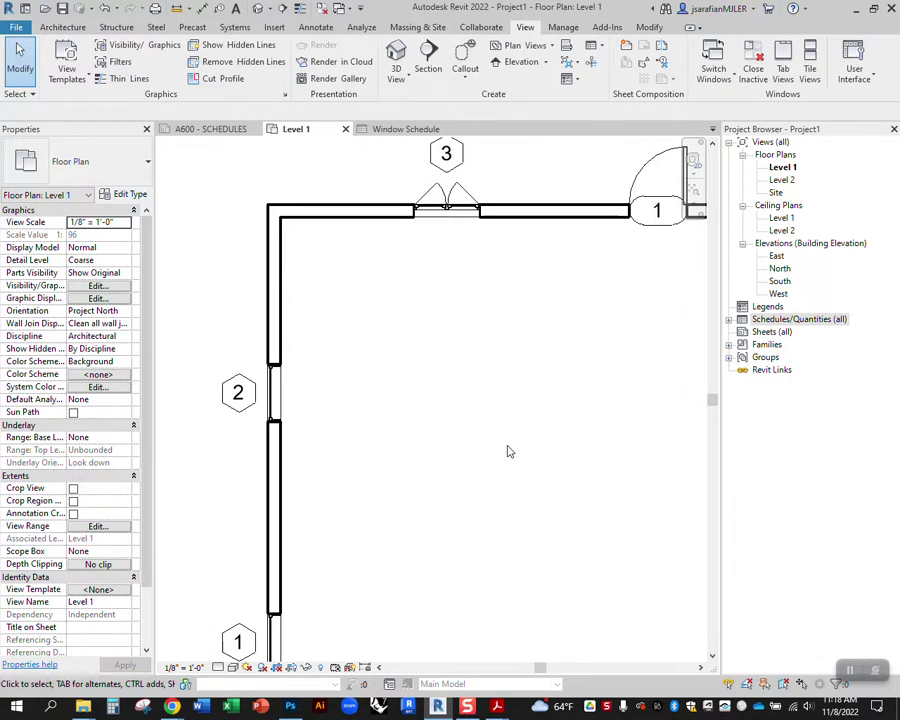
scroll(310, 286, "down", 1)
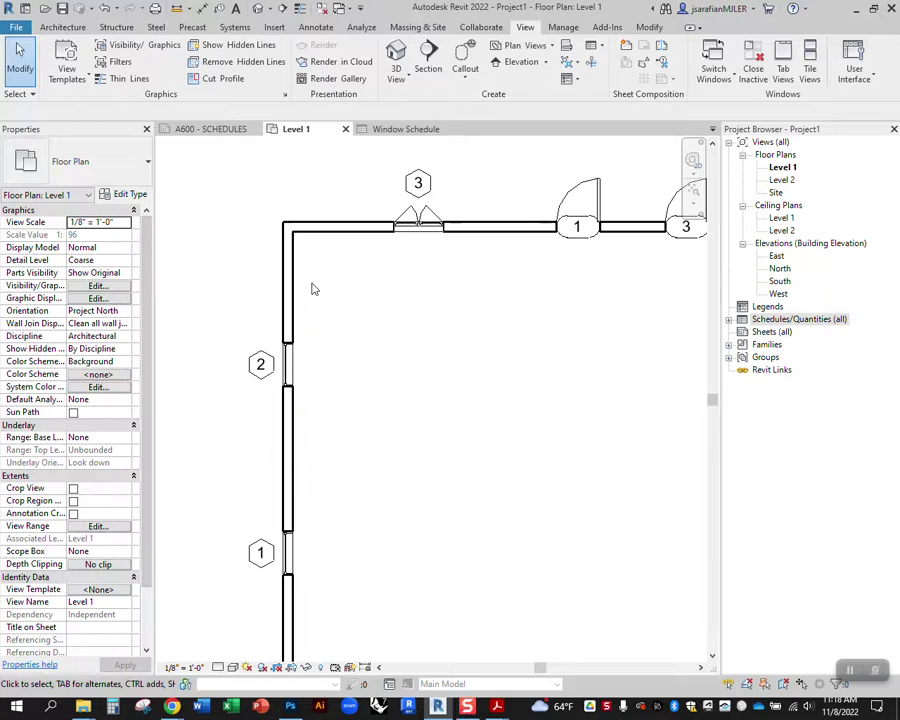